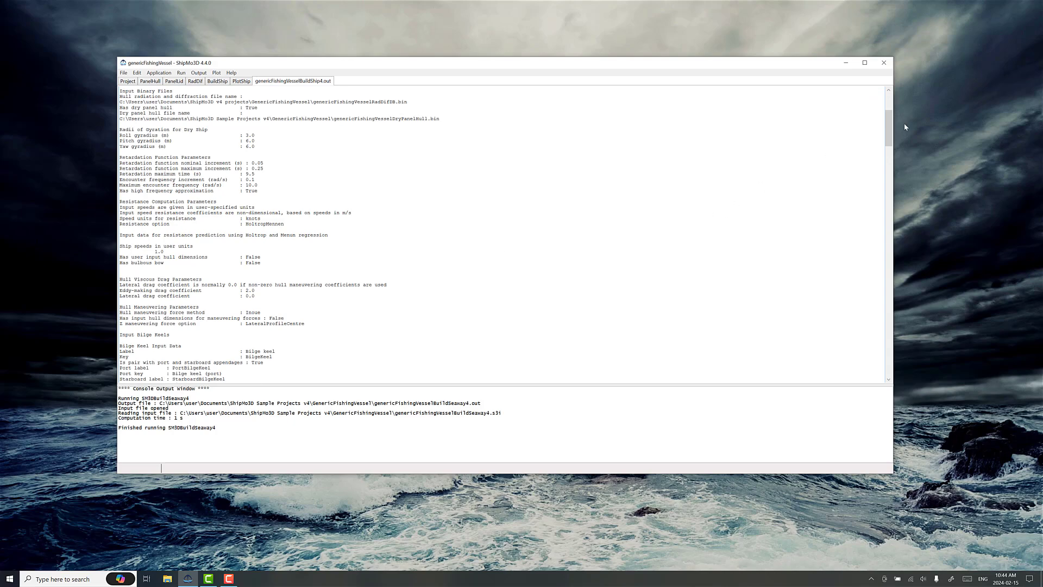
Look up the natural roll period at zero forward speed in the BuildShip output file
left_click_drag(889, 133, 889, 361)
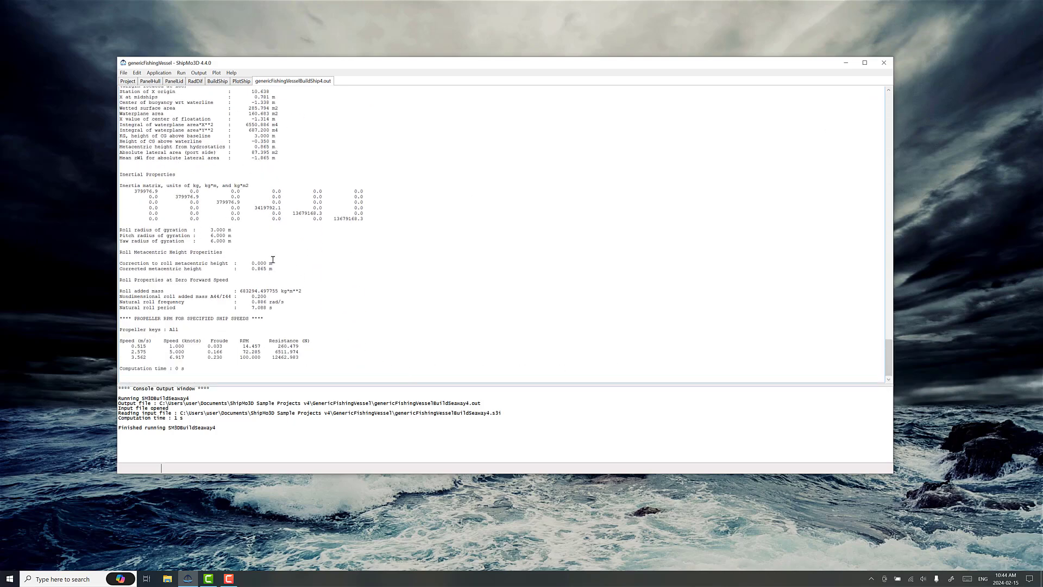
left_click_drag(126, 310, 271, 310)
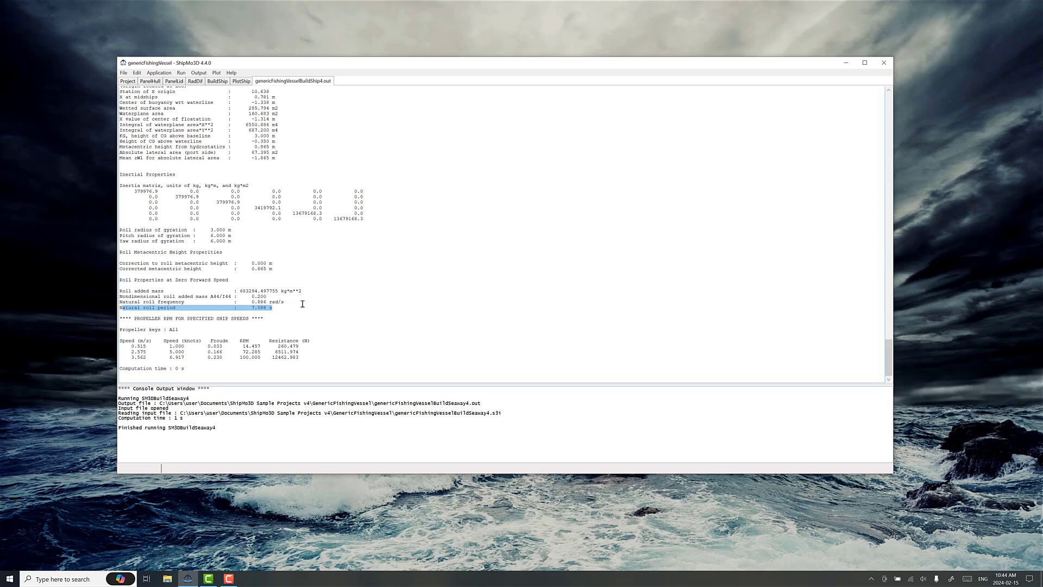
left_click(254, 312)
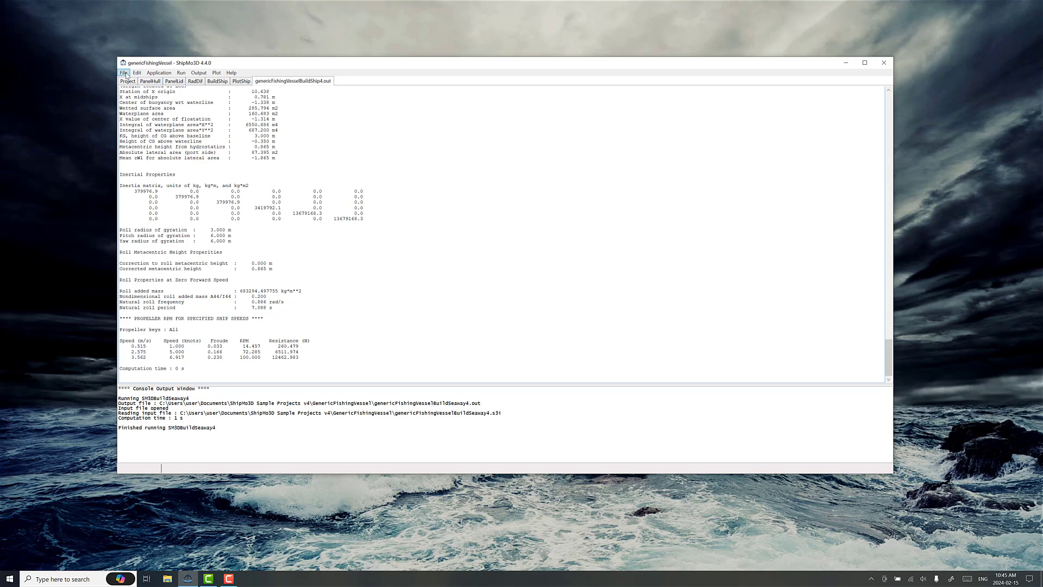
Open the project's existing SeakeepRandom data
left_click(225, 82)
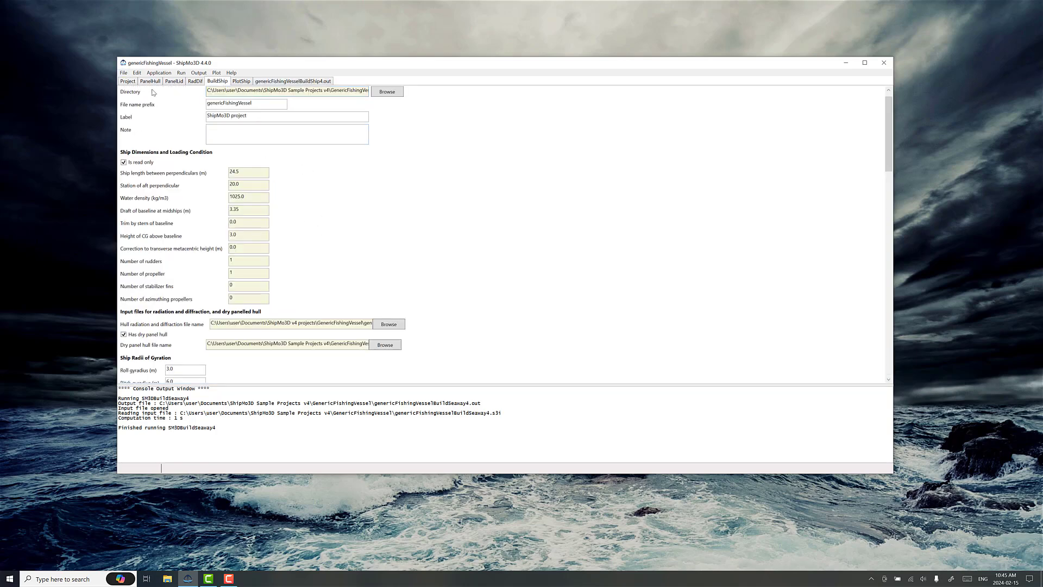
left_click(124, 73)
mouse_move(110, 125)
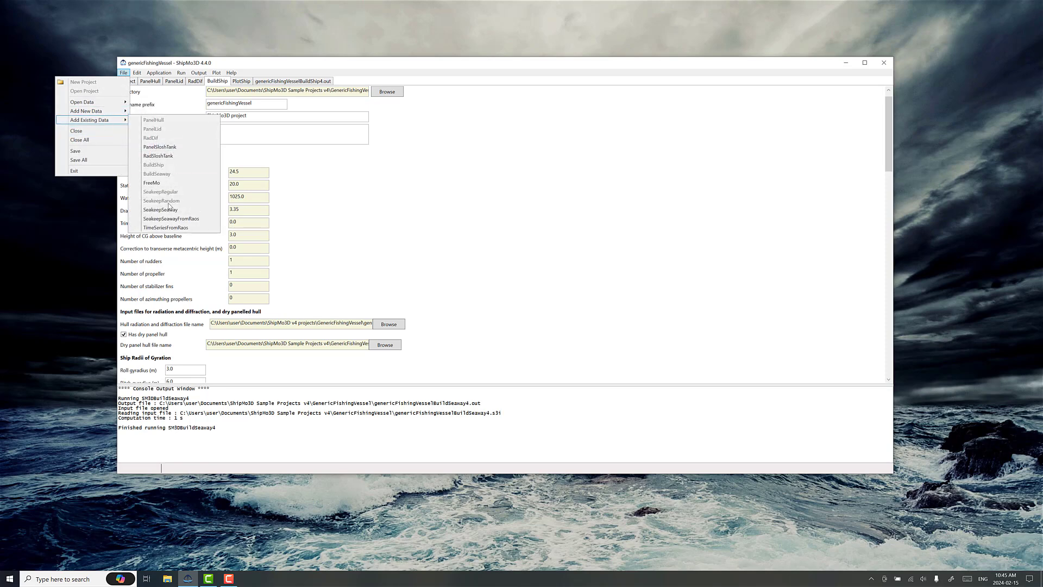
mouse_move(108, 104)
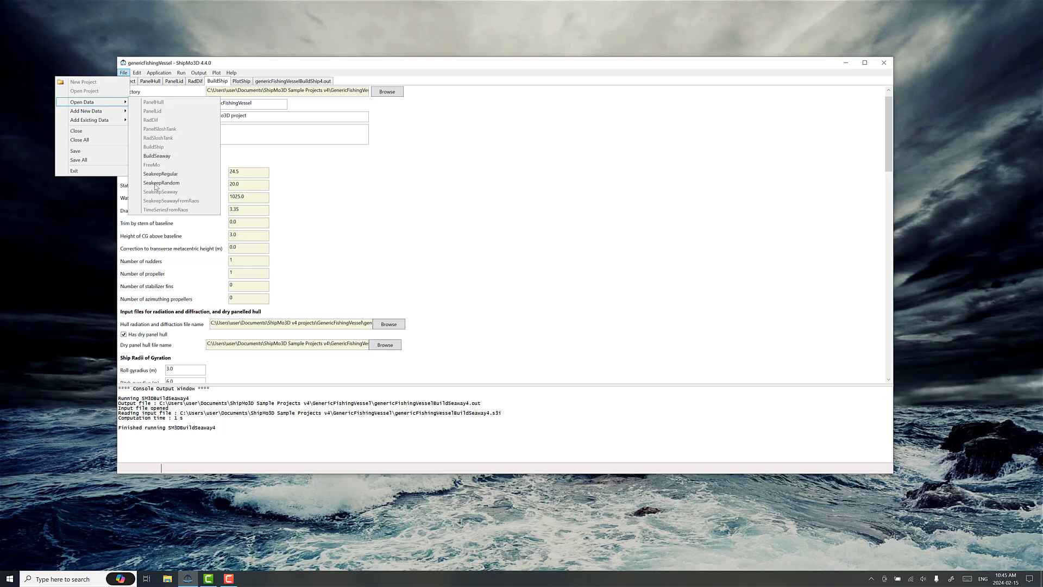
left_click(169, 183)
Review the SeakeepRandom ship speeds, relative sea directions, wave frequencies and wave spectrum settings, including the peak wave period
scroll(358, 297, "down", 4)
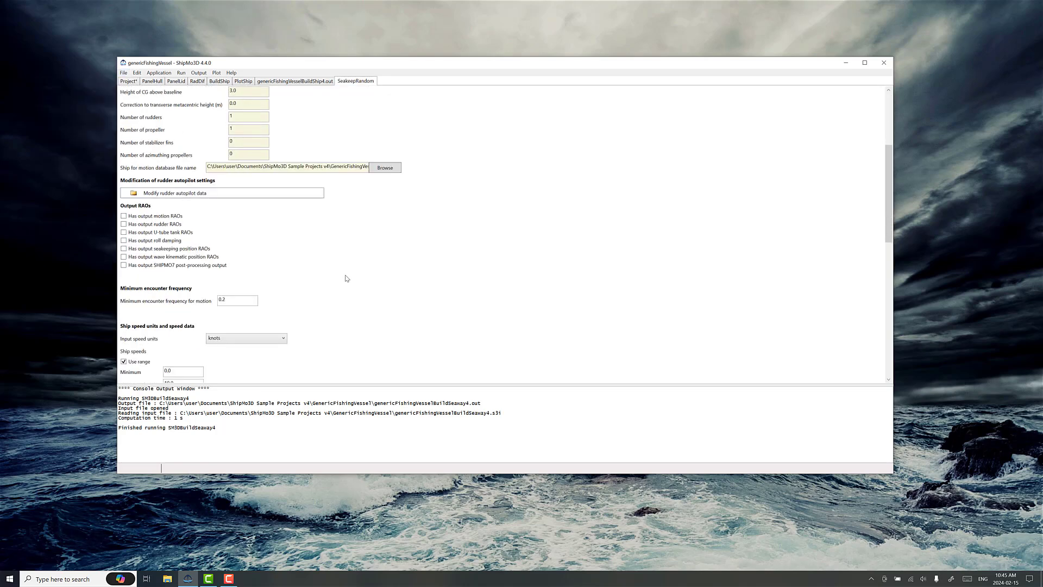
scroll(346, 278, "down", 3)
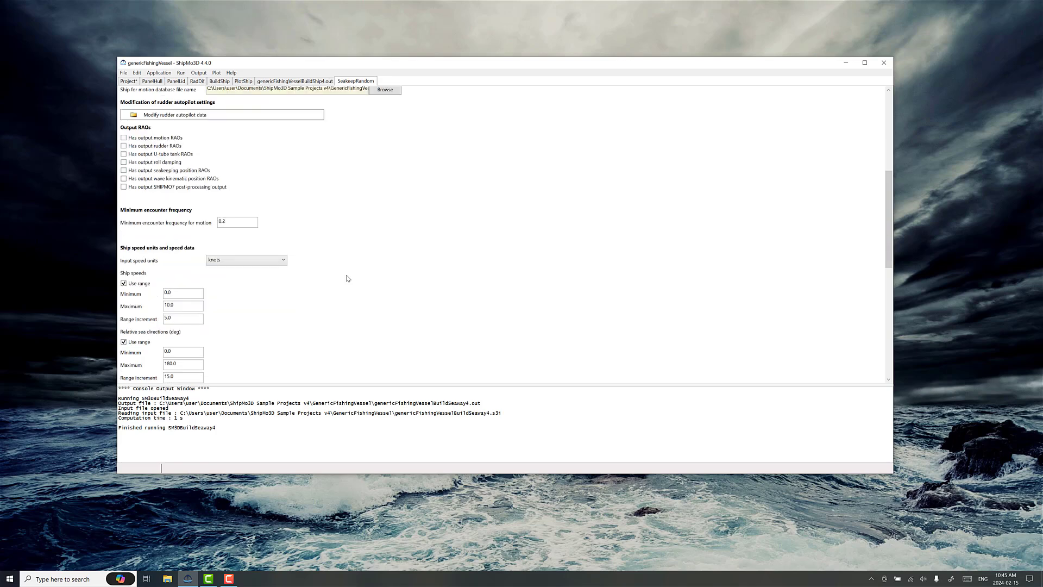
scroll(342, 266, "up", 4)
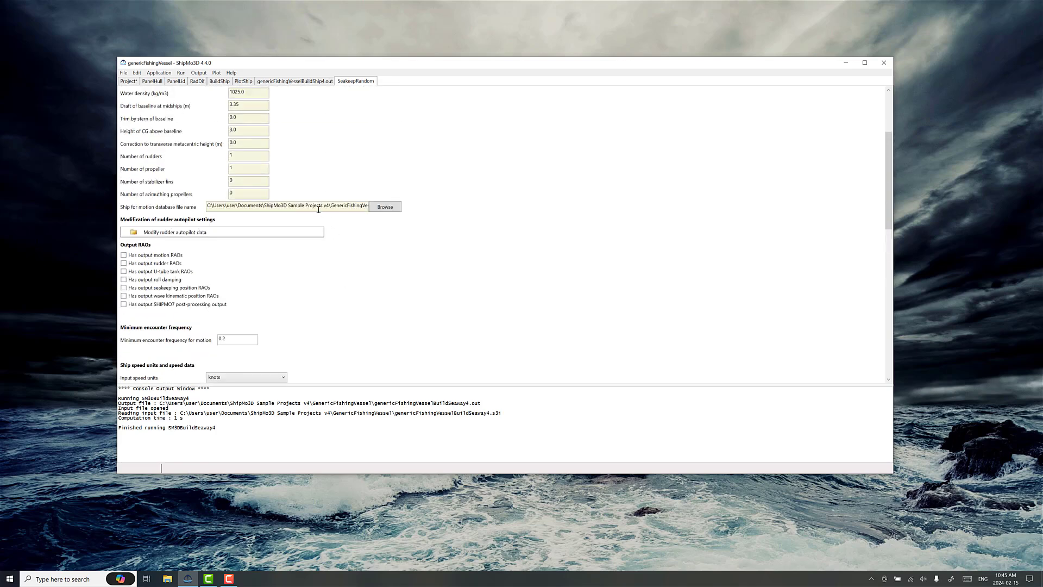
scroll(324, 270, "down", 5)
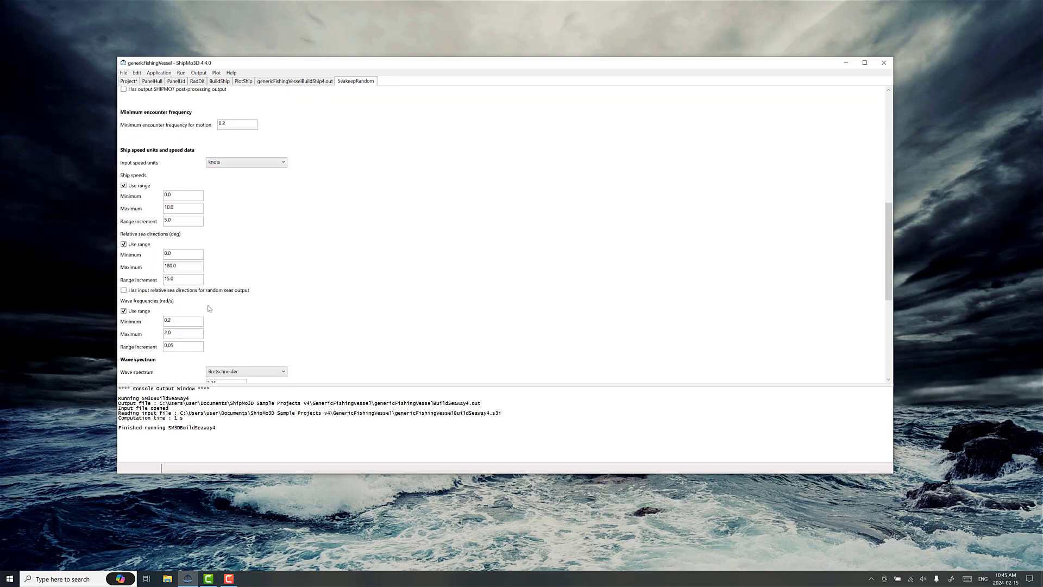
left_click(178, 200)
scroll(174, 219, "down", 1)
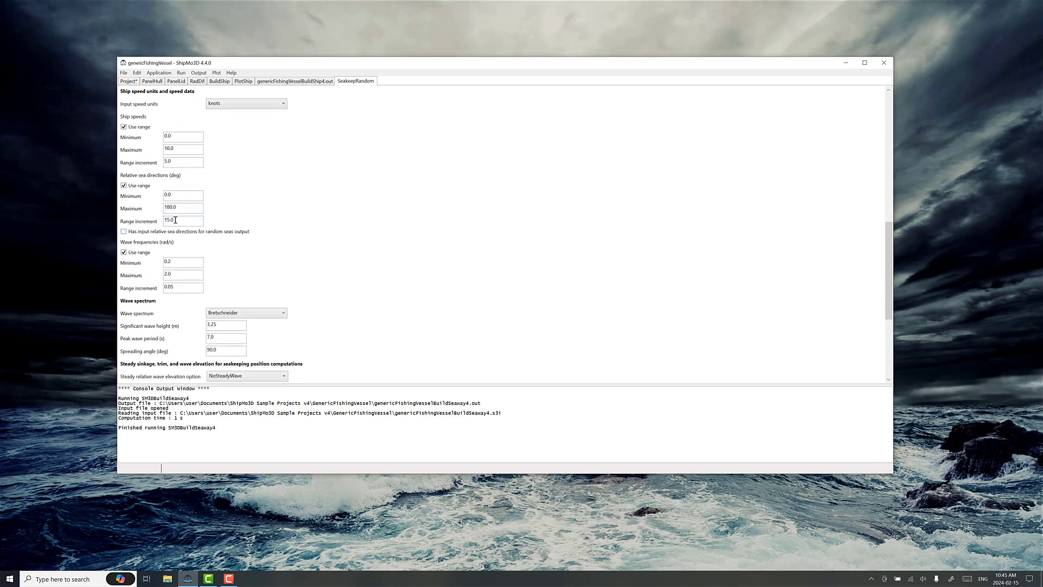
scroll(212, 247, "down", 1)
left_click(221, 280)
key("ctrl+a")
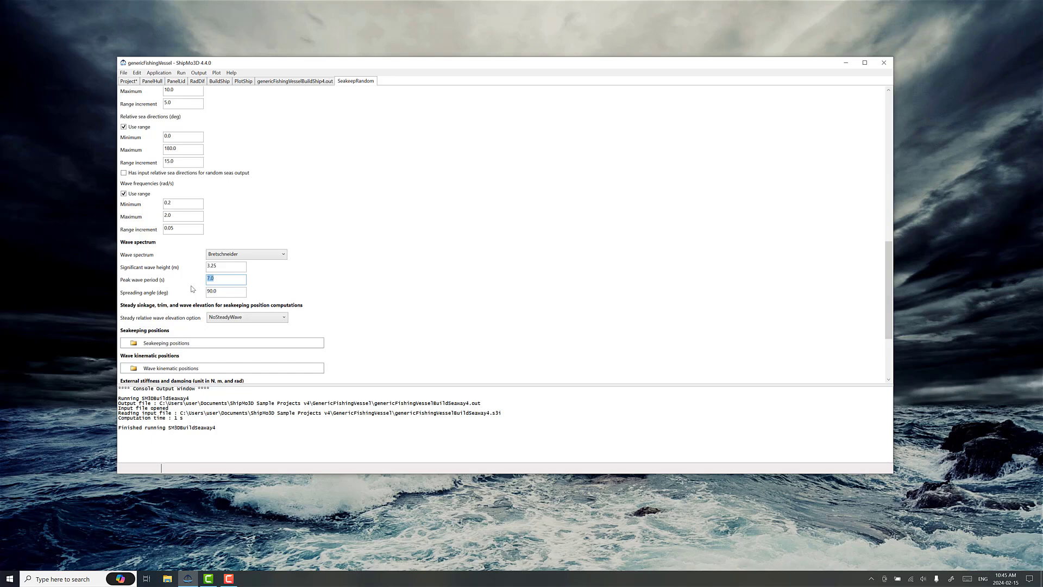
Run the SeakeepRandom computation with its existing settings and close the completion message
scroll(228, 278, "down", 1)
left_click(179, 348)
scroll(179, 348, "down", 1)
left_click(154, 325)
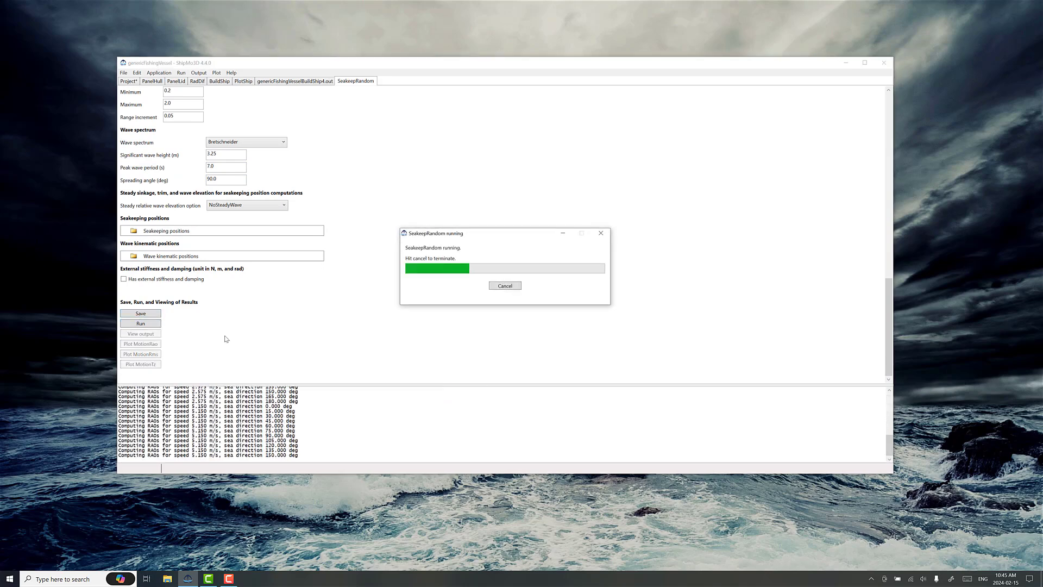
left_click(556, 312)
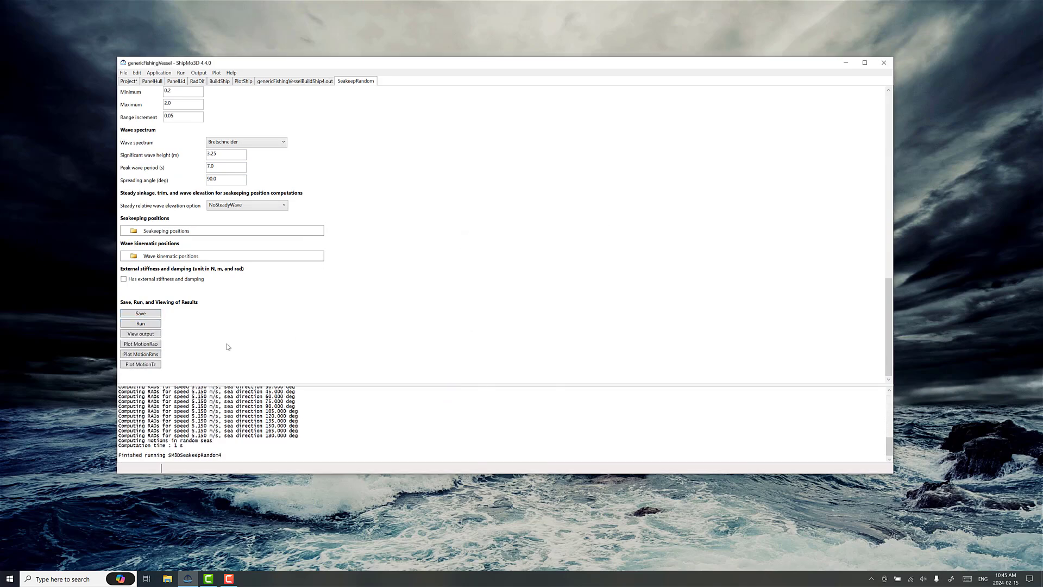
Plot the RMS motions from SeakeepRandom, set the plotted ship speed to 5.0 knots, and inspect the RMS roll curve
left_click(125, 356)
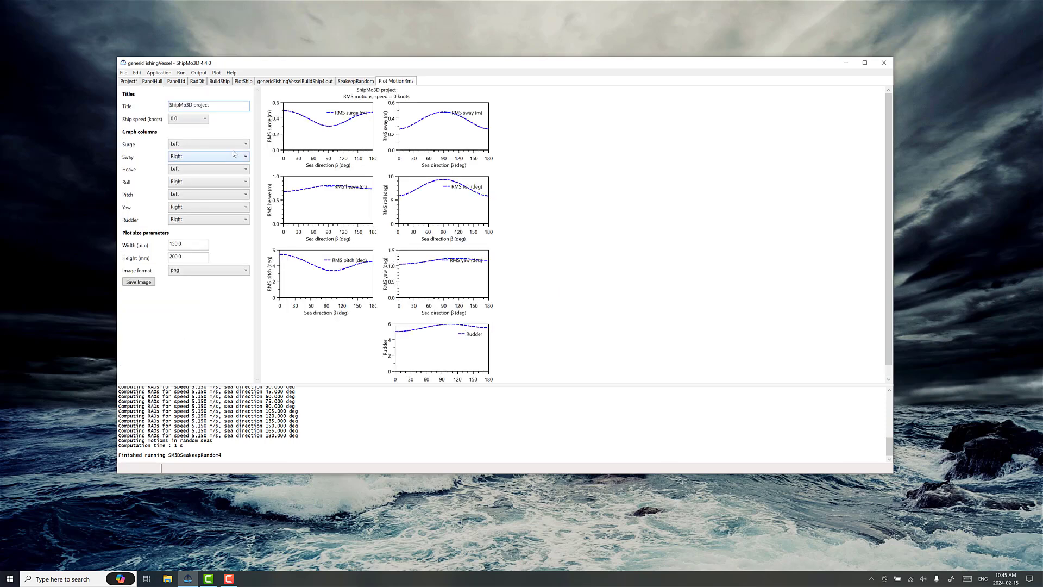
left_click(444, 182)
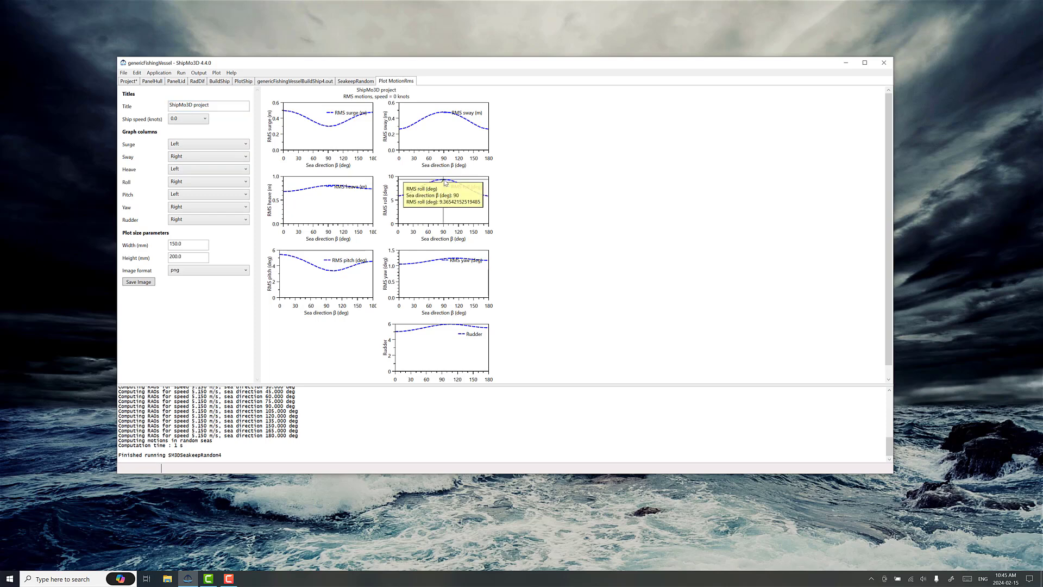
left_click(187, 118)
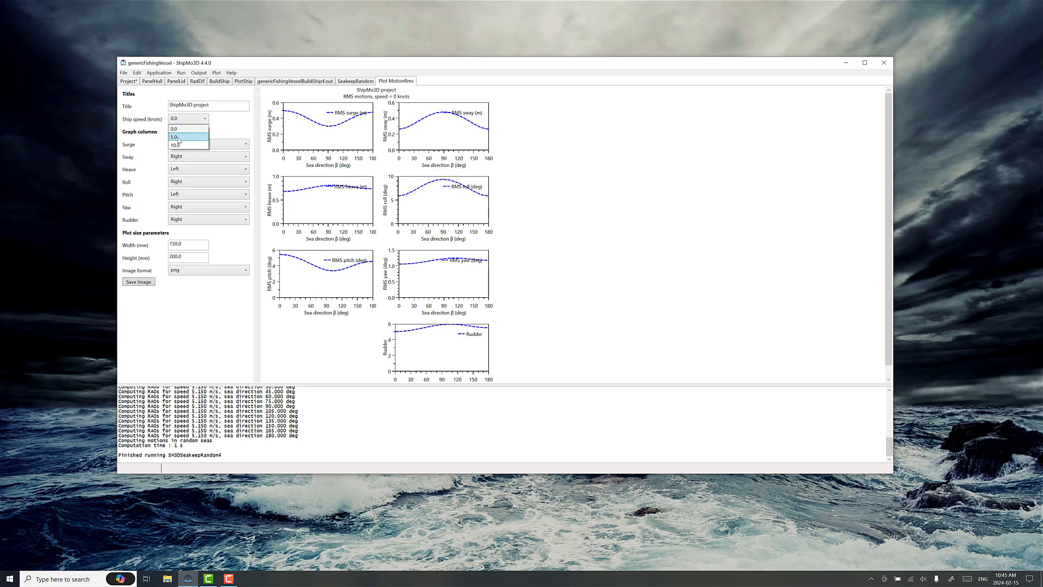
left_click(178, 137)
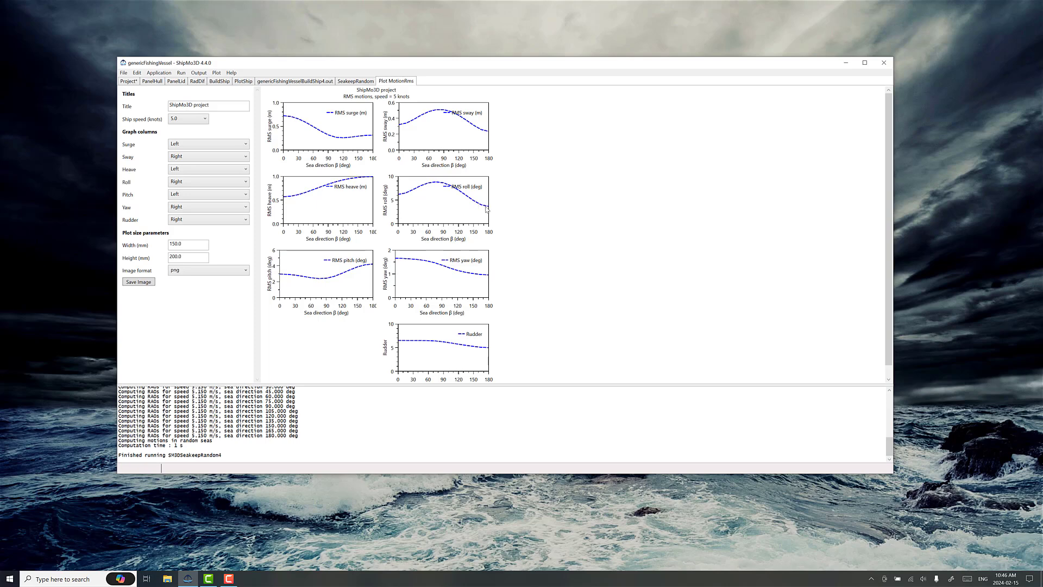
mouse_move(477, 206)
left_click(124, 73)
mouse_move(108, 113)
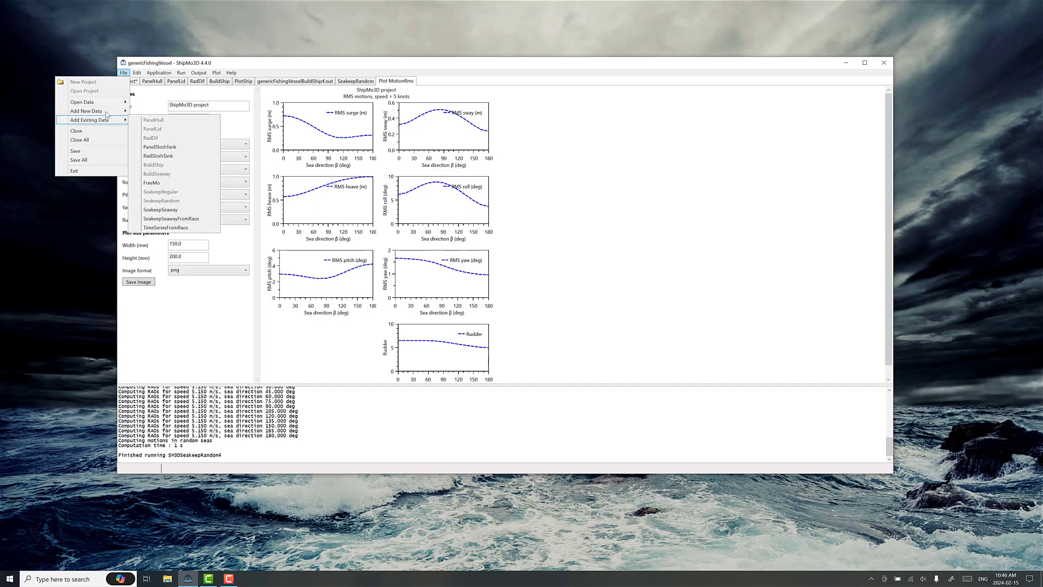
left_click(129, 82)
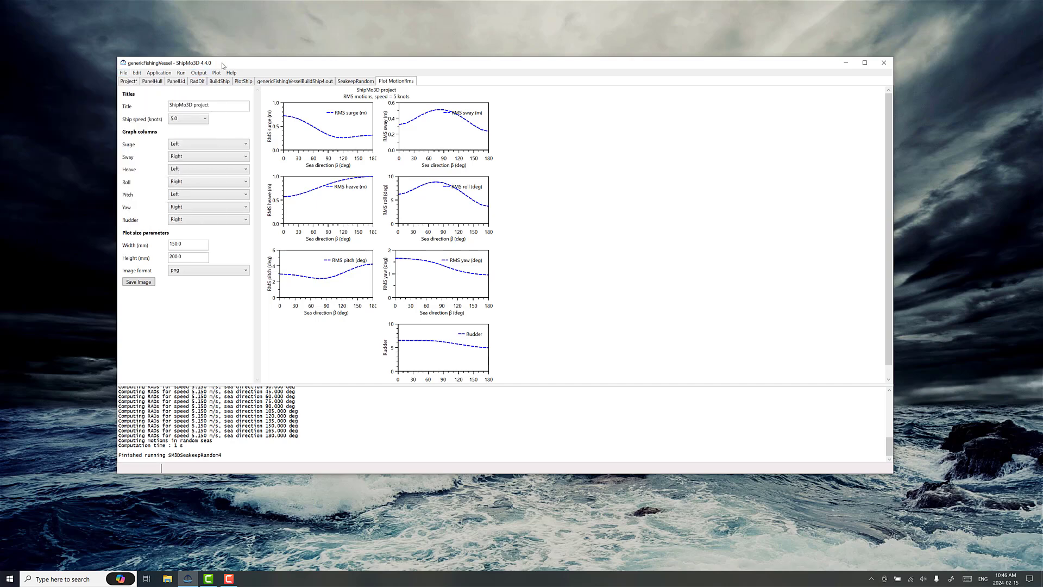
Exclude the BuildSeaway data file from the project's application data files
left_click(130, 82)
scroll(298, 282, "down", 3)
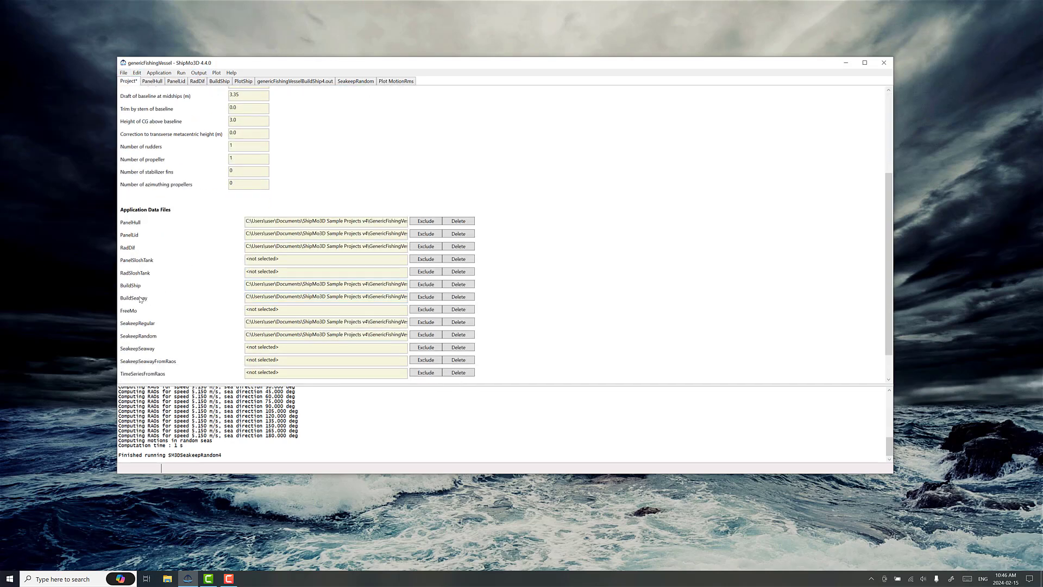
left_click(432, 297)
Add new BuildSeaway data to the project and set its seaway option to CosSpectrum
left_click(124, 73)
mouse_move(106, 117)
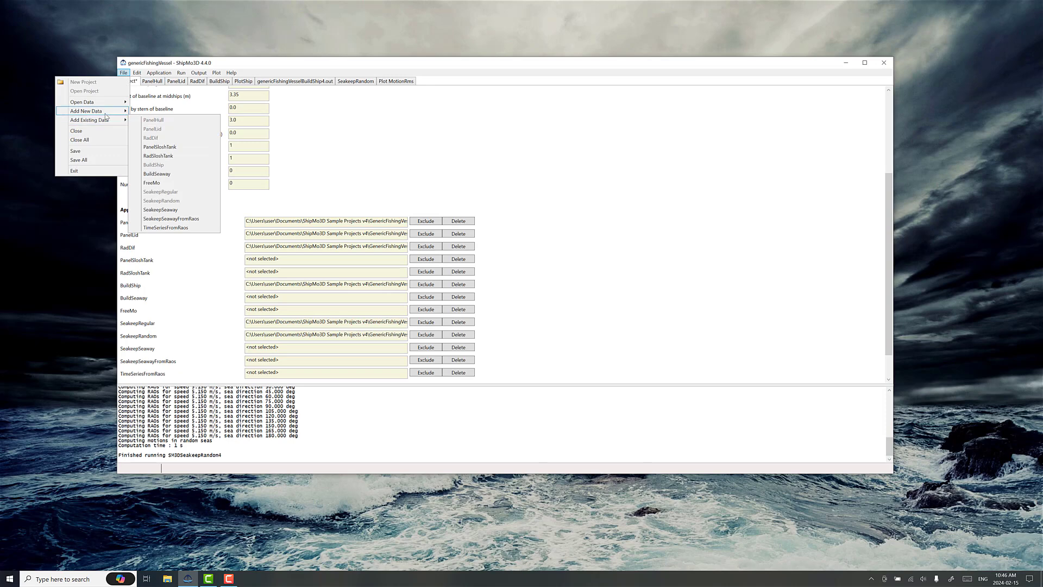
left_click(156, 173)
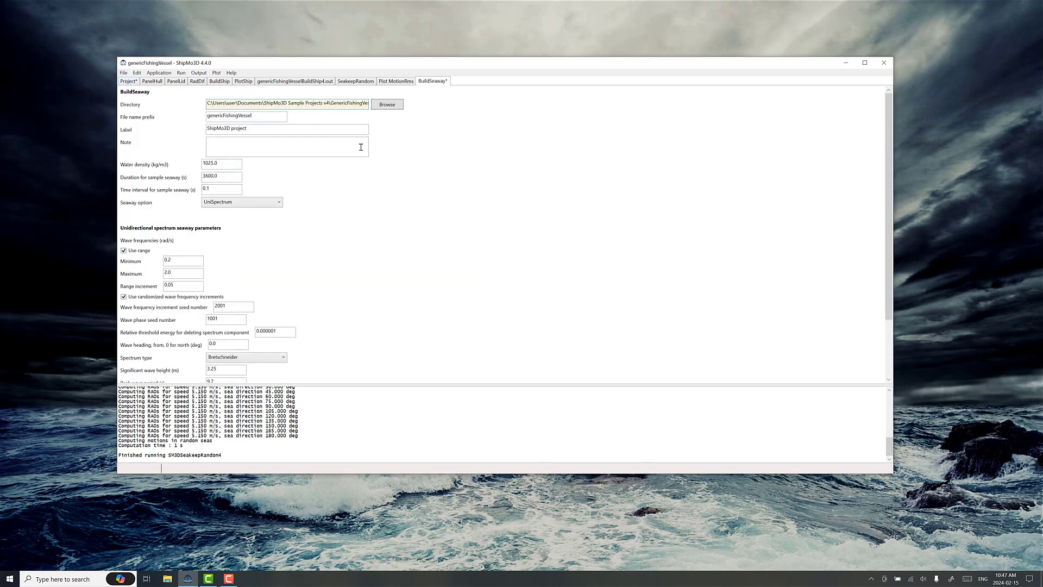
left_click(263, 205)
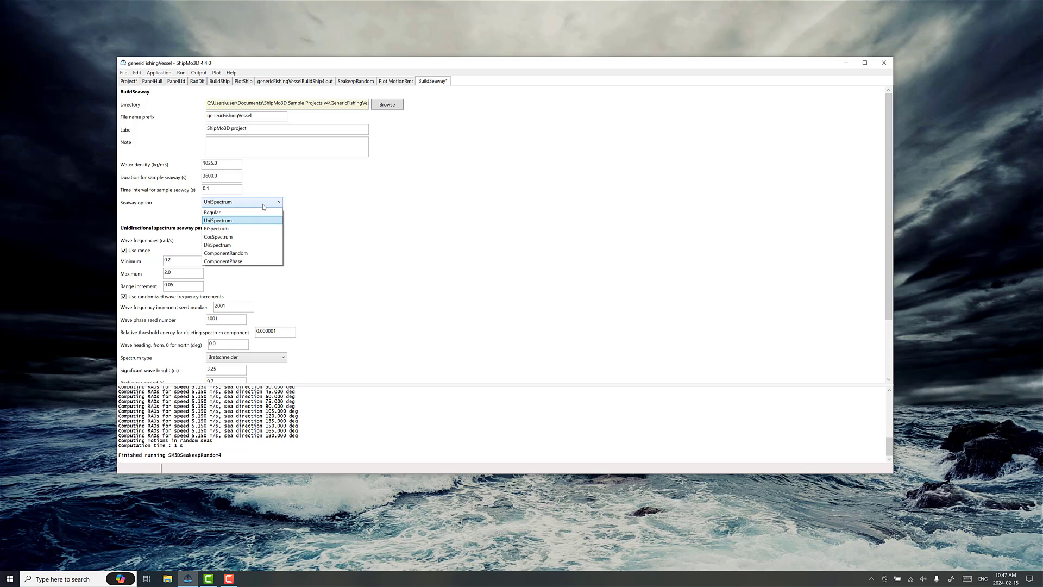
left_click(224, 238)
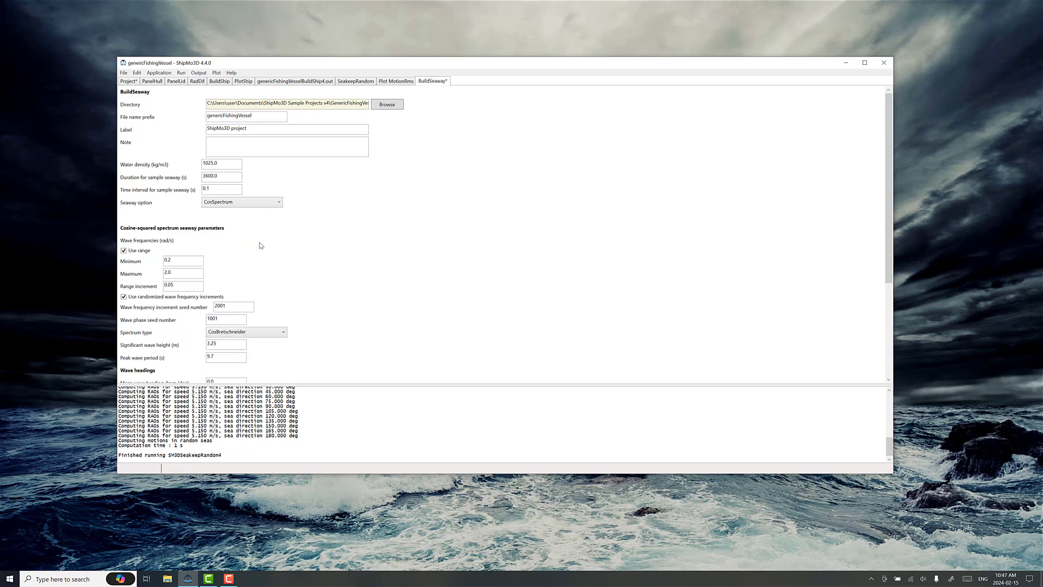
Set the seaway's peak wave period to 7.0 s and its mean wave heading to 30.0 degrees
scroll(260, 243, "down", 2)
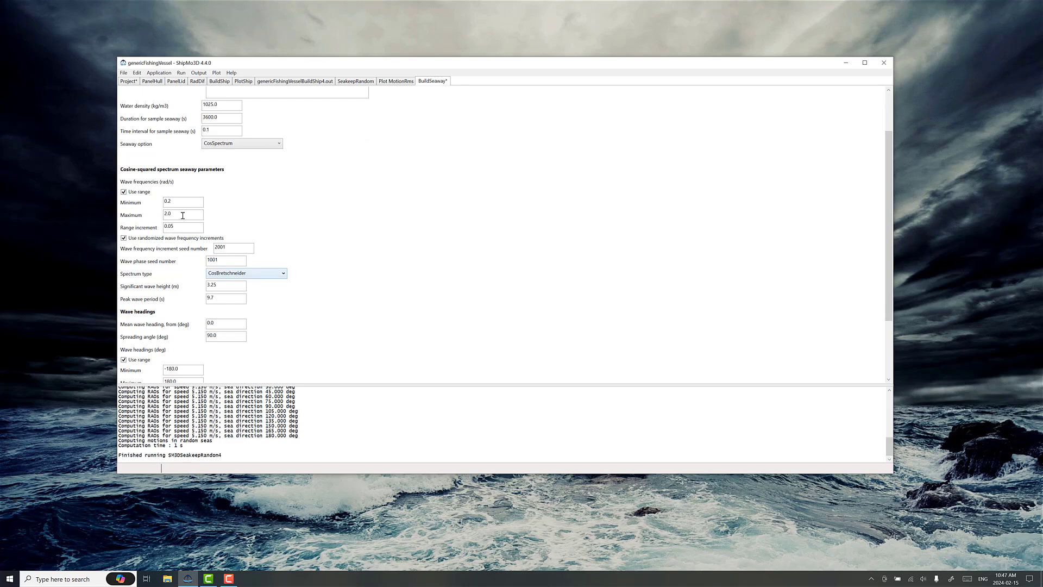
scroll(291, 308, "down", 2)
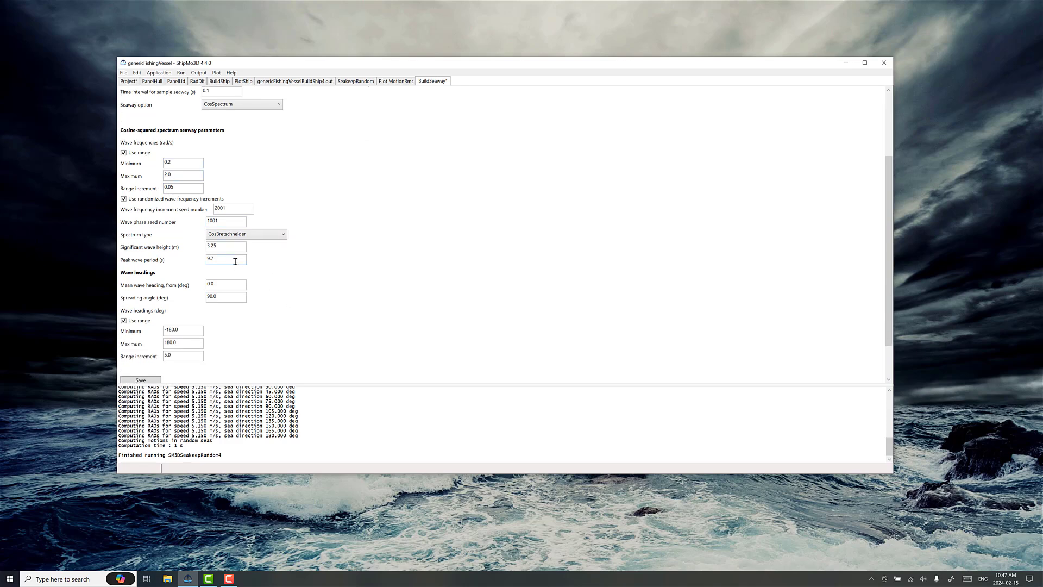
left_click_drag(232, 258, 184, 259)
type("7")
left_click(227, 286)
left_click_drag(216, 285, 195, 289)
type("30.0")
left_click(251, 286)
scroll(224, 288, "down", 1)
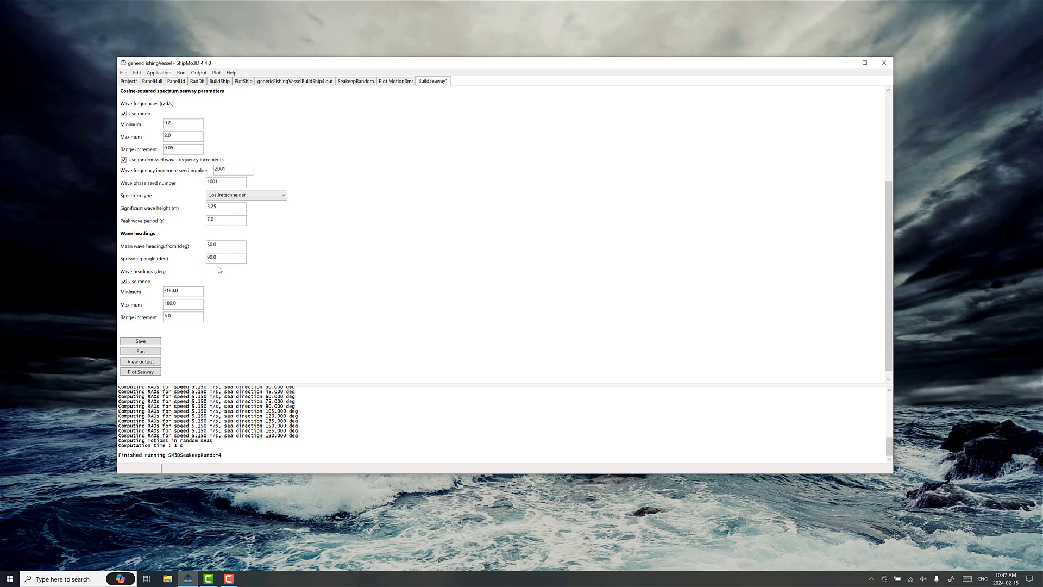
Save and run the BuildSeaway data, and plot the generated seaway
left_click(140, 341)
left_click(142, 351)
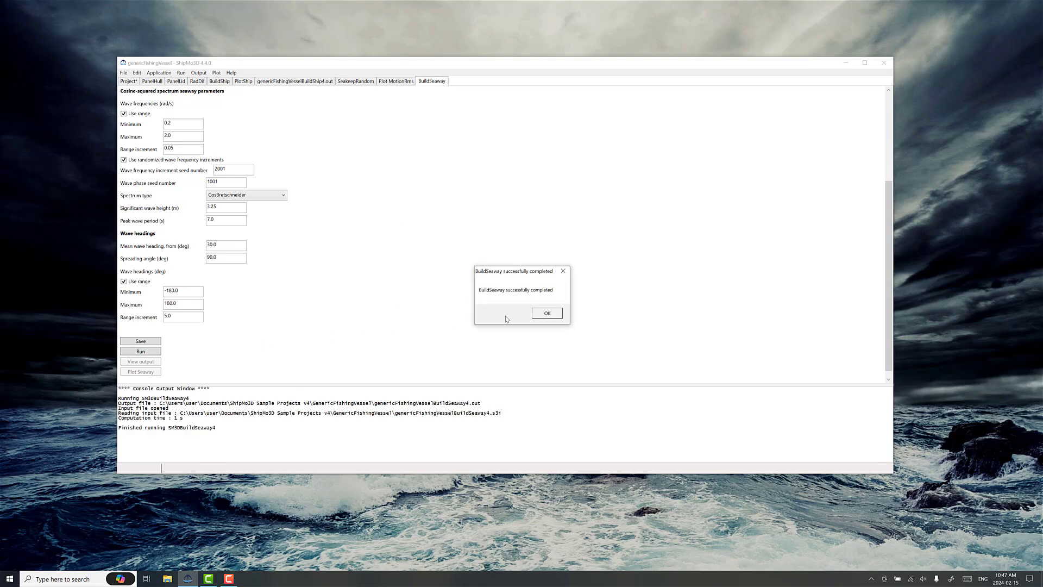
left_click(542, 313)
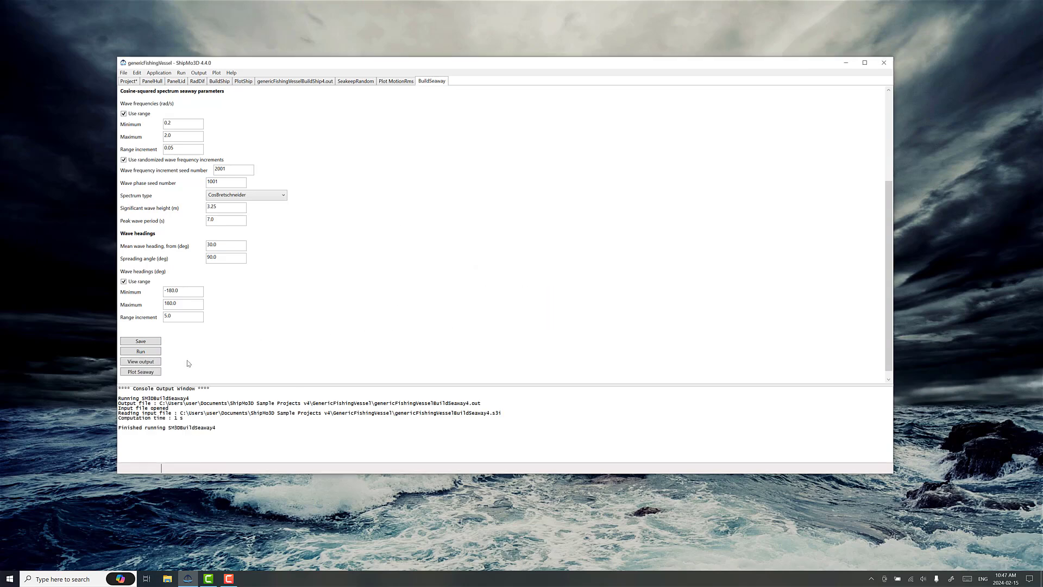
left_click(151, 373)
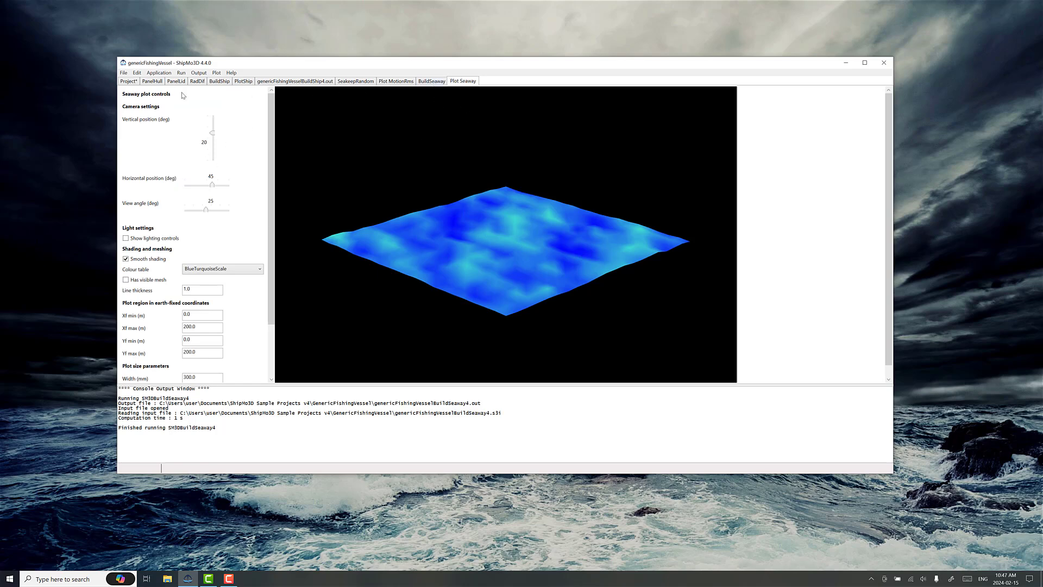
Add new FreeMo data to the project
left_click(123, 73)
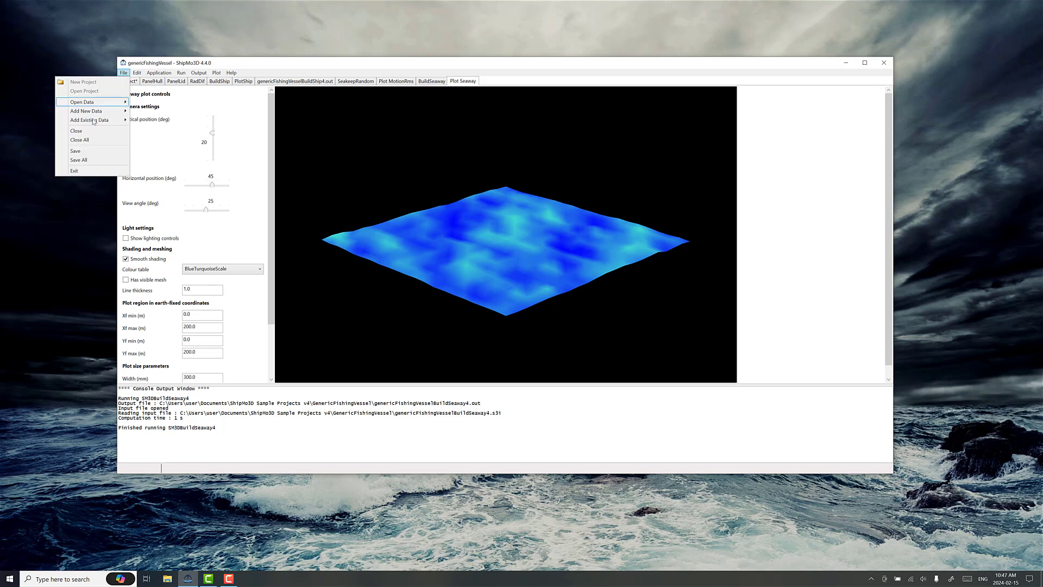
mouse_move(101, 114)
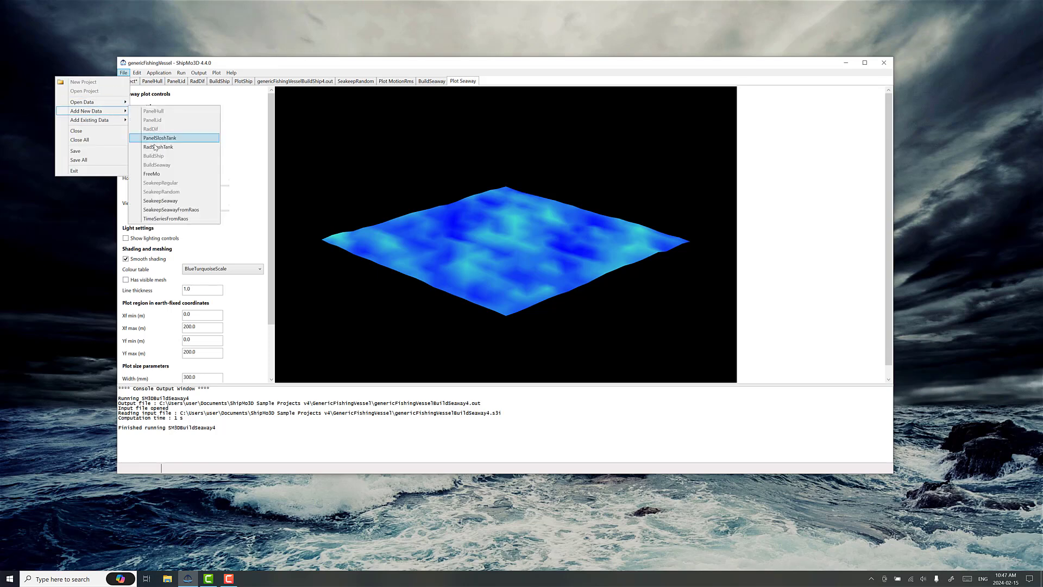
left_click(152, 174)
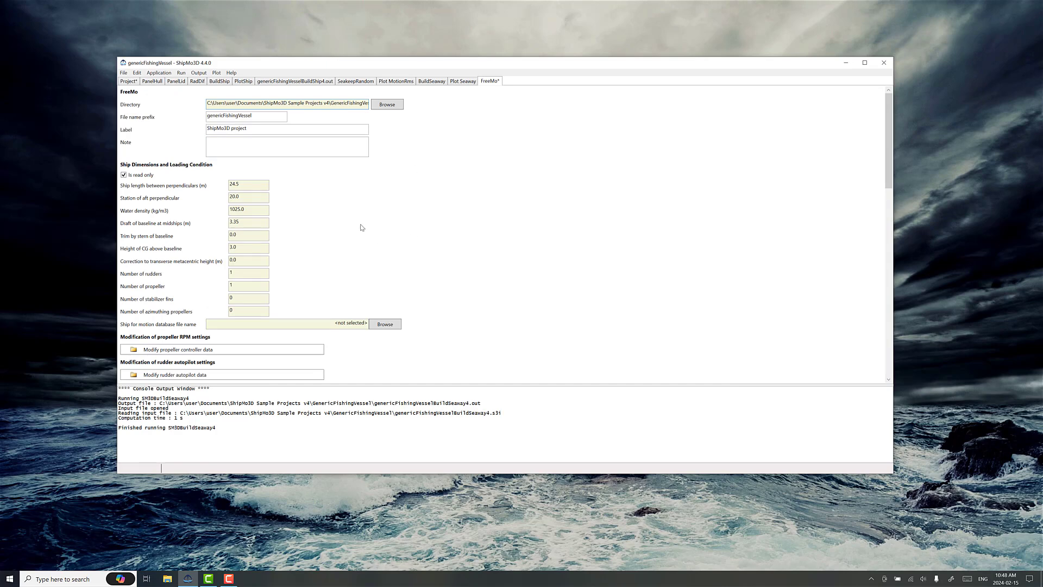
Select genericFishingVesselShipForMotionDB.bin as the FreeMo ship for motion database file
scroll(362, 228, "down", 1)
left_click(385, 284)
left_click(266, 127)
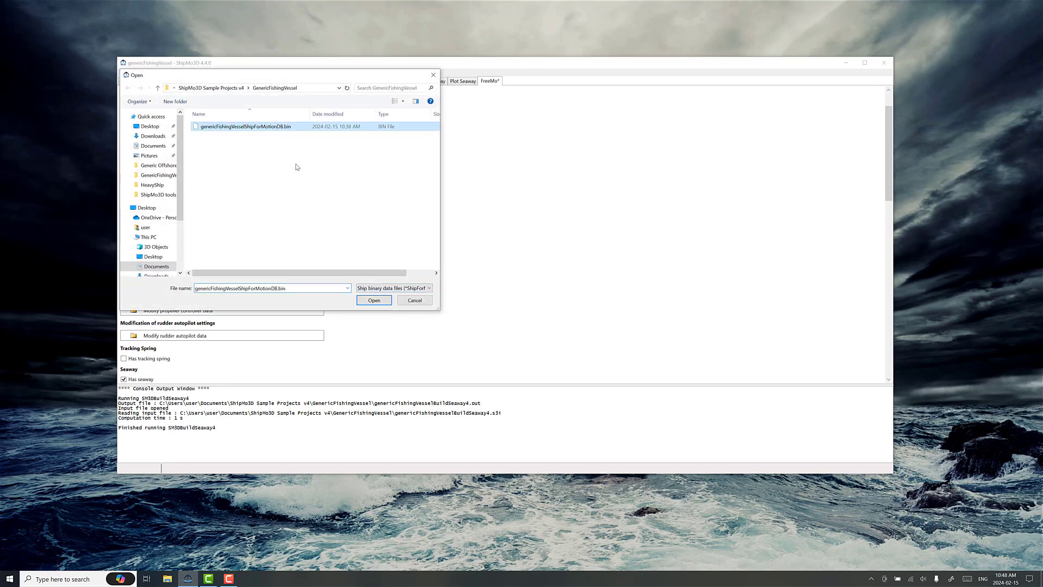
left_click(373, 301)
Keep the seaway option enabled and select the generated seaway file as the FreeMo seaway file
scroll(217, 289, "down", 2)
left_click(138, 302)
left_click(139, 302)
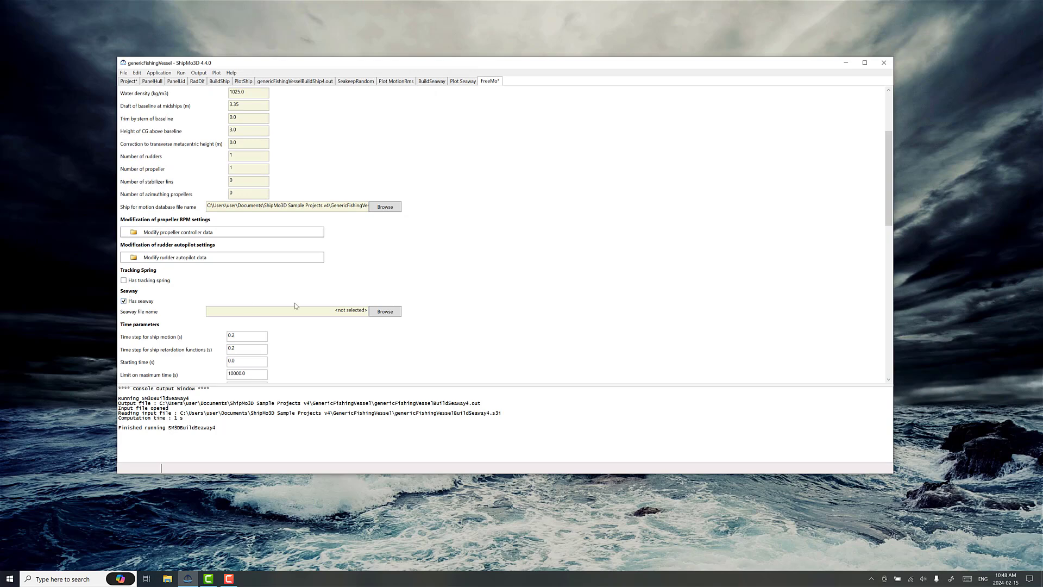
left_click(381, 311)
left_click(233, 131)
left_click(373, 301)
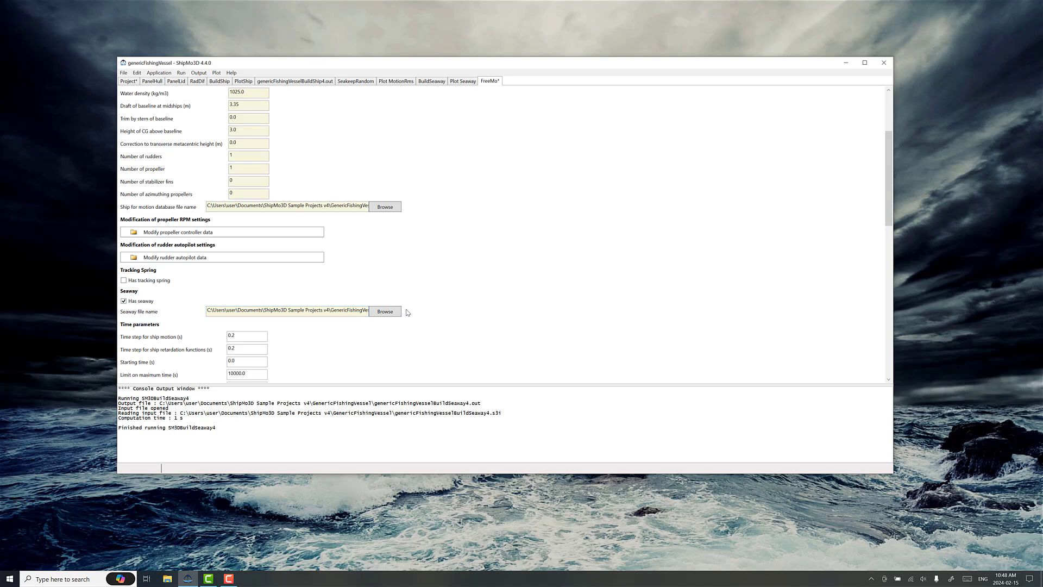
Set the ship's initial speed to 5 knots in the FreeMo initial speed data
scroll(405, 312, "down", 3)
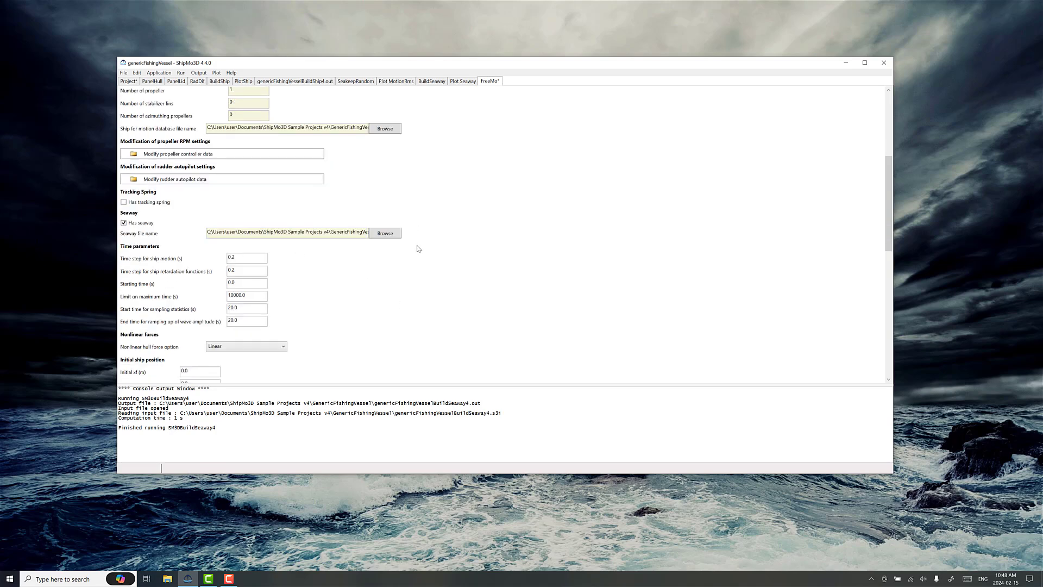
scroll(380, 270, "down", 1)
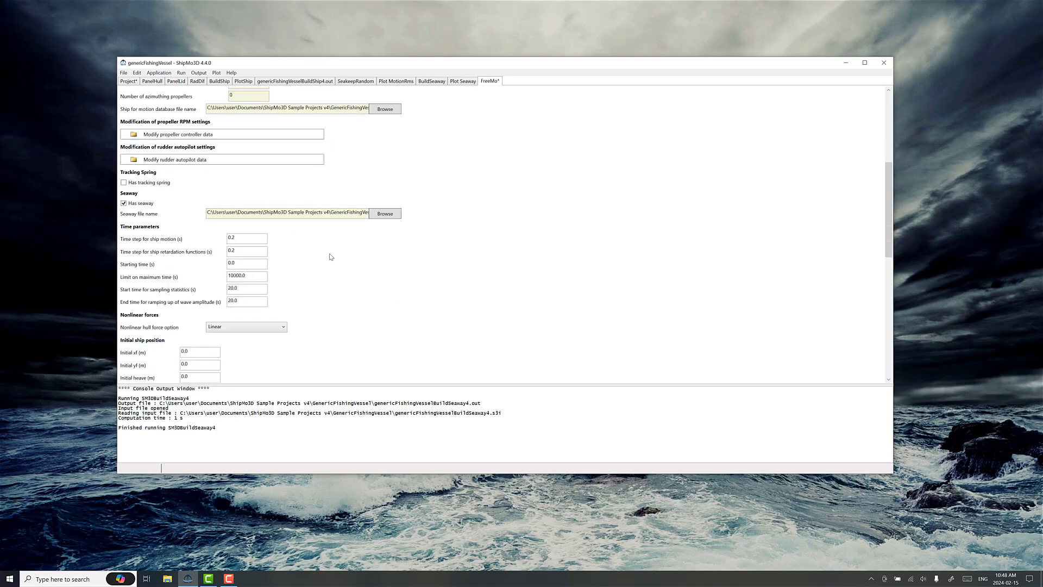
scroll(330, 257, "down", 4)
left_click(191, 319)
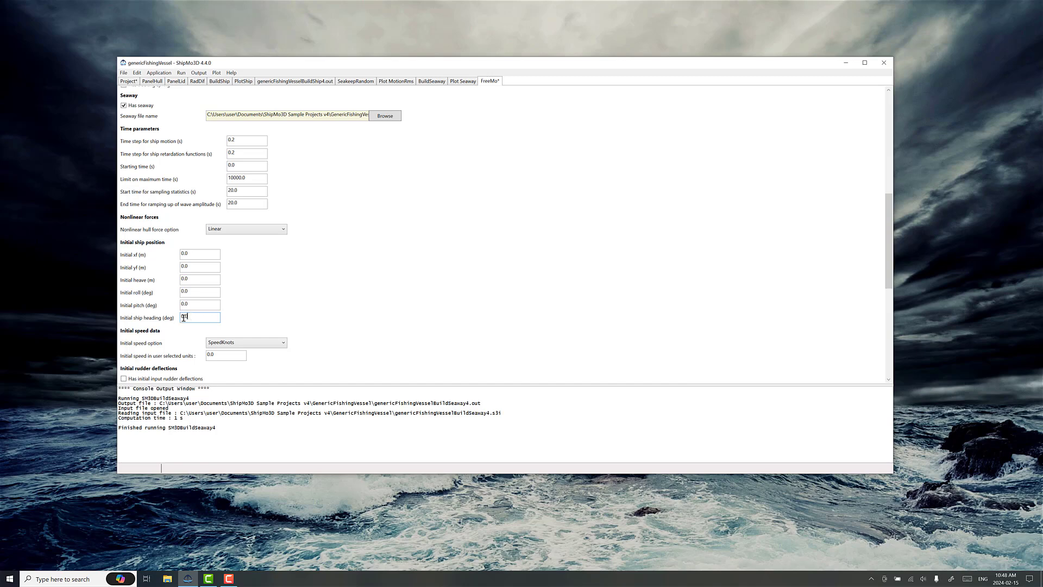
scroll(186, 277, "down", 2)
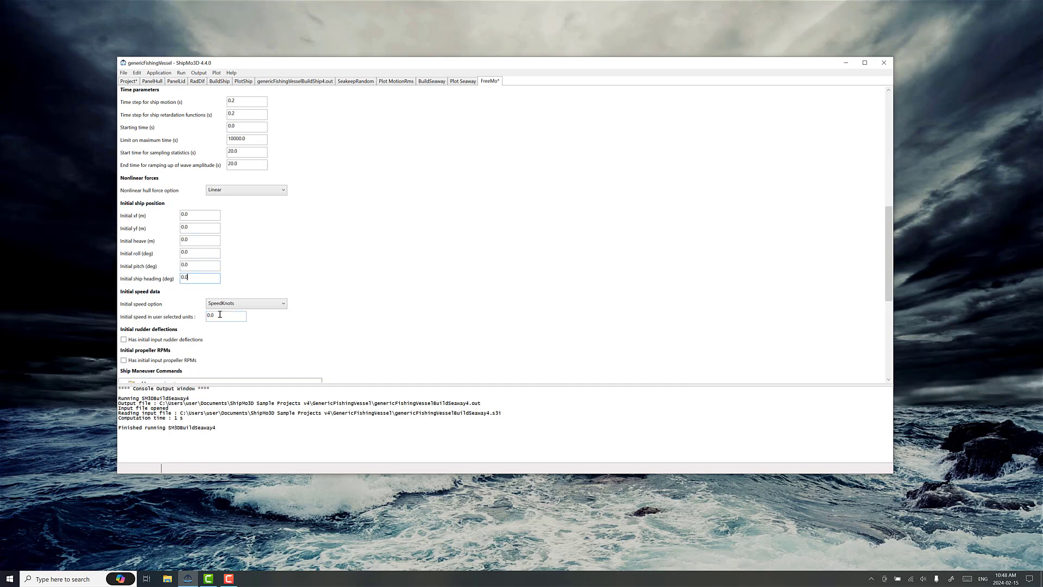
key("ctrl+a")
type("5")
scroll(214, 323, "down", 2)
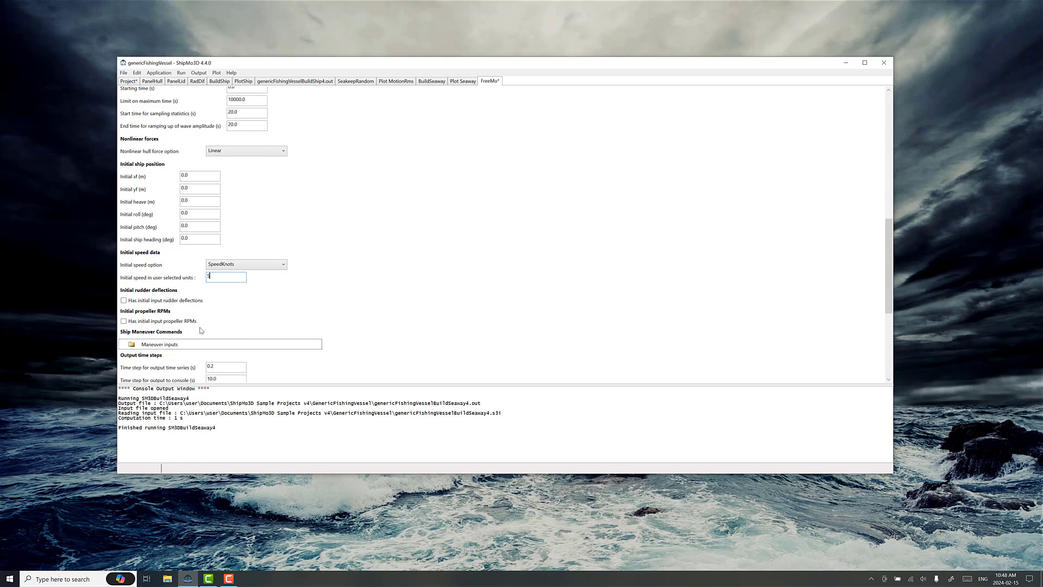
Add two maneuvers to the ship maneuver commands
scroll(203, 326, "down", 1)
left_click(174, 326)
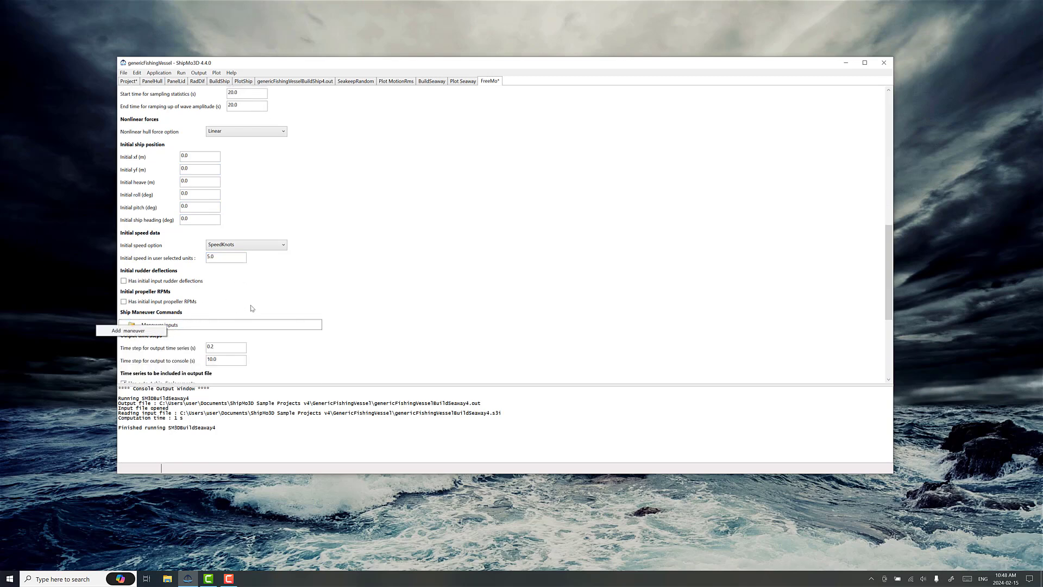
scroll(248, 305, "down", 1)
right_click(175, 306)
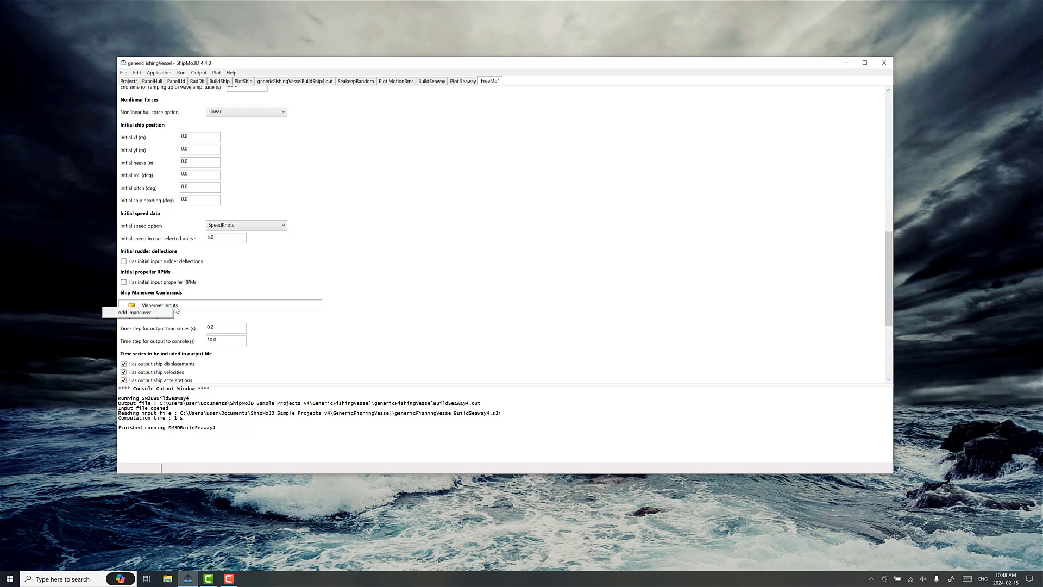
left_click(160, 313)
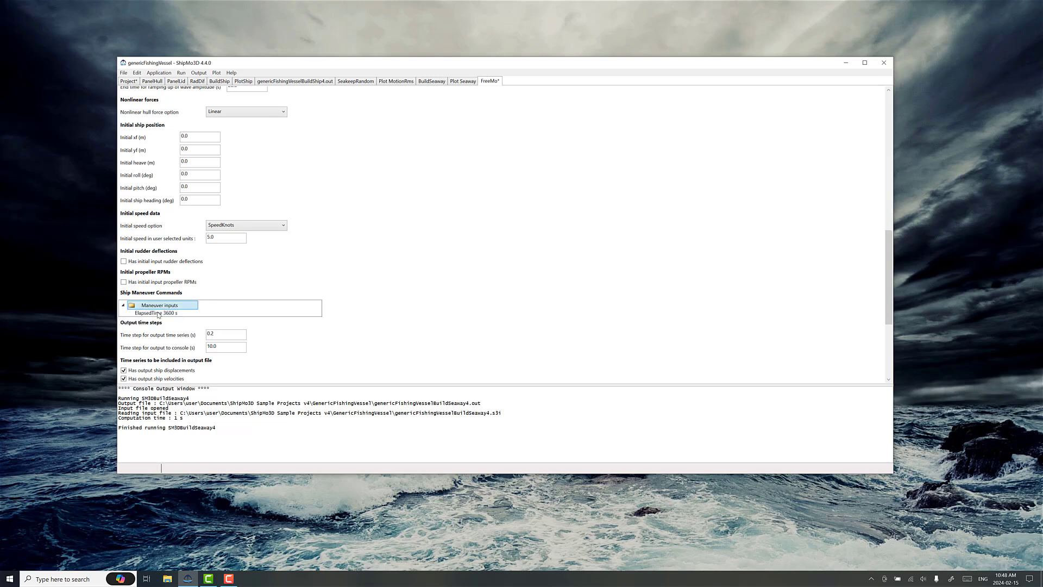
right_click(160, 312)
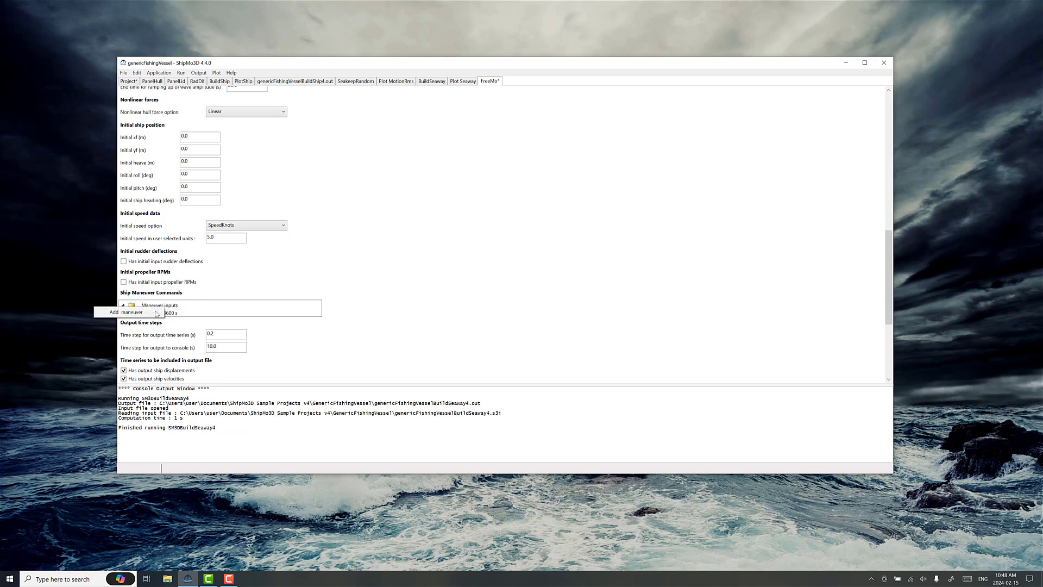
left_click(161, 312)
Change the first maneuver to SetPropellerRpm for all propellers with a command RPM of 125
right_click(169, 319)
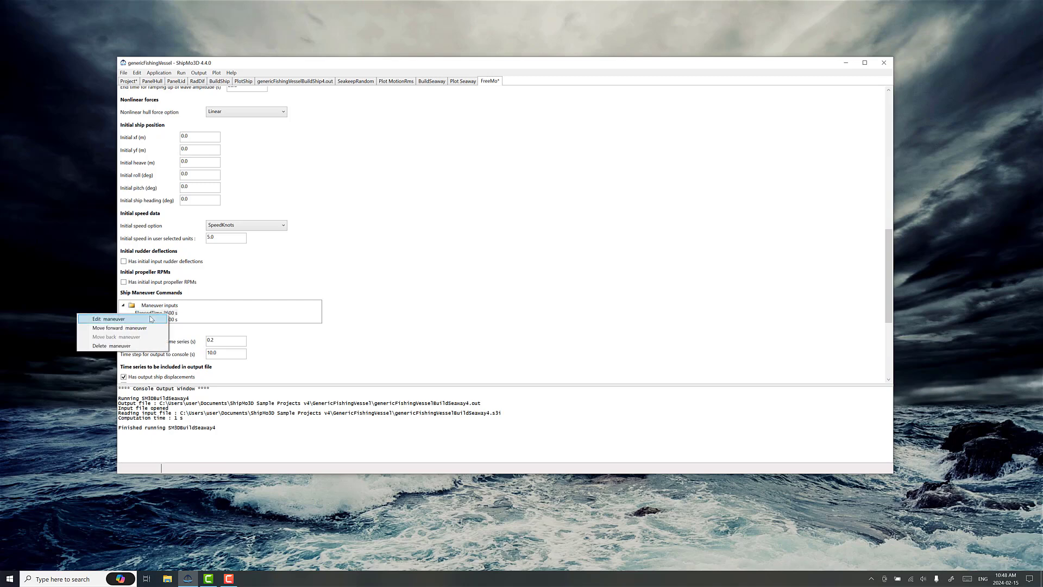
left_click(151, 319)
left_click(198, 98)
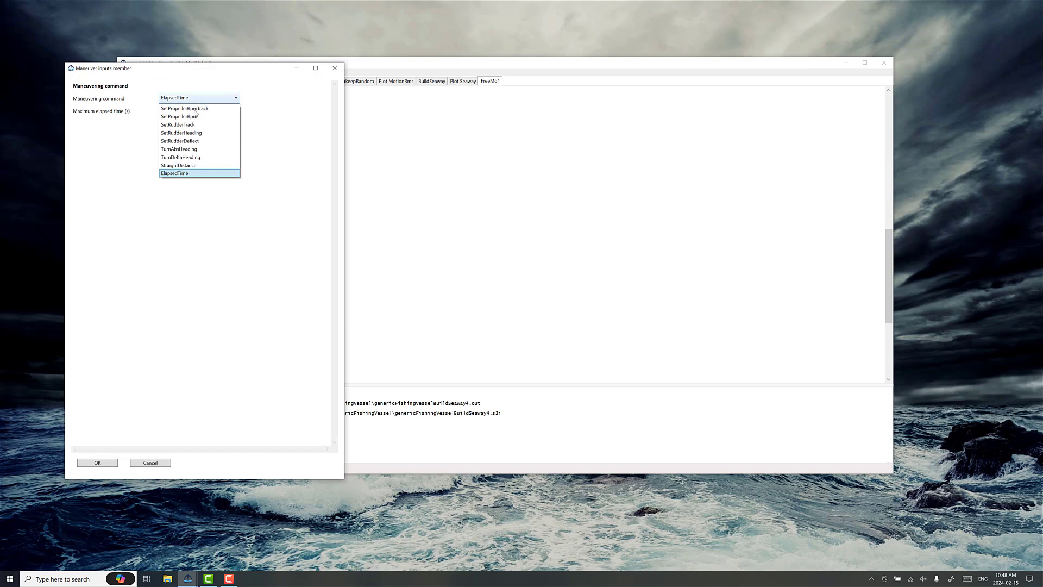
left_click(185, 117)
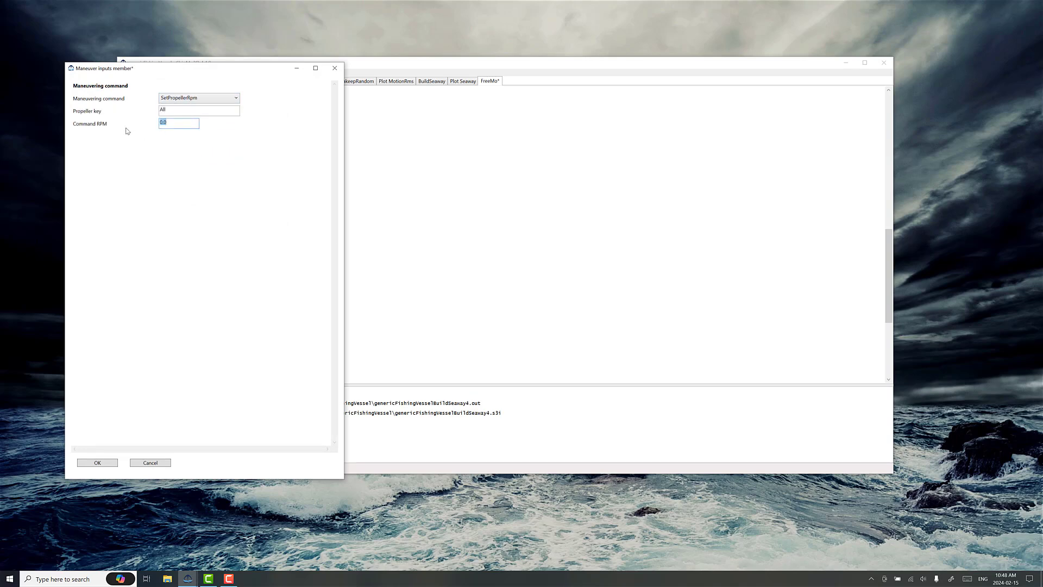
type("125")
left_click(104, 462)
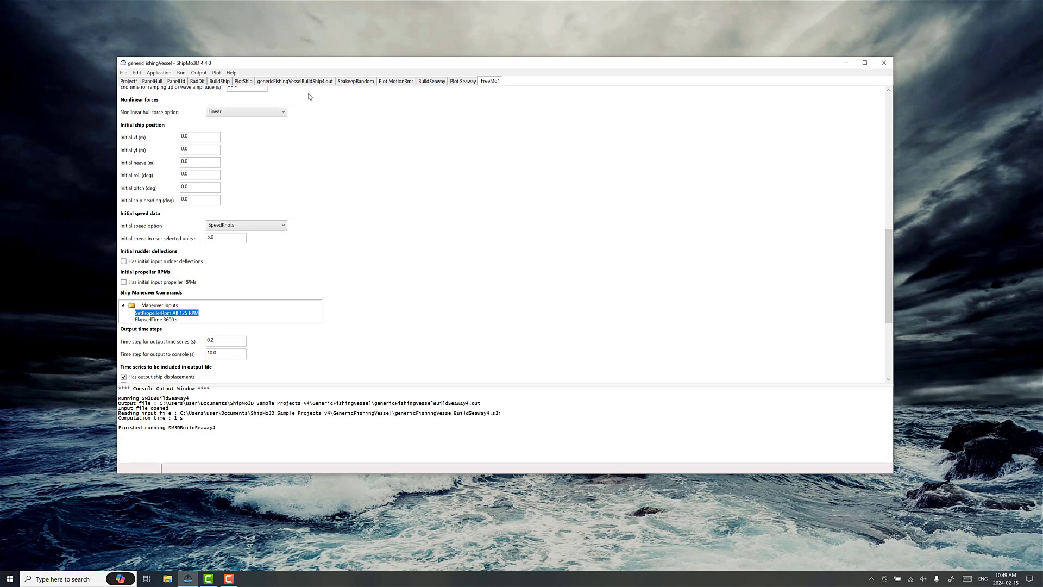
Rerun BuildShip to evaluate the propeller RPM for the listed ship speeds
left_click(223, 82)
scroll(288, 329, "down", 10)
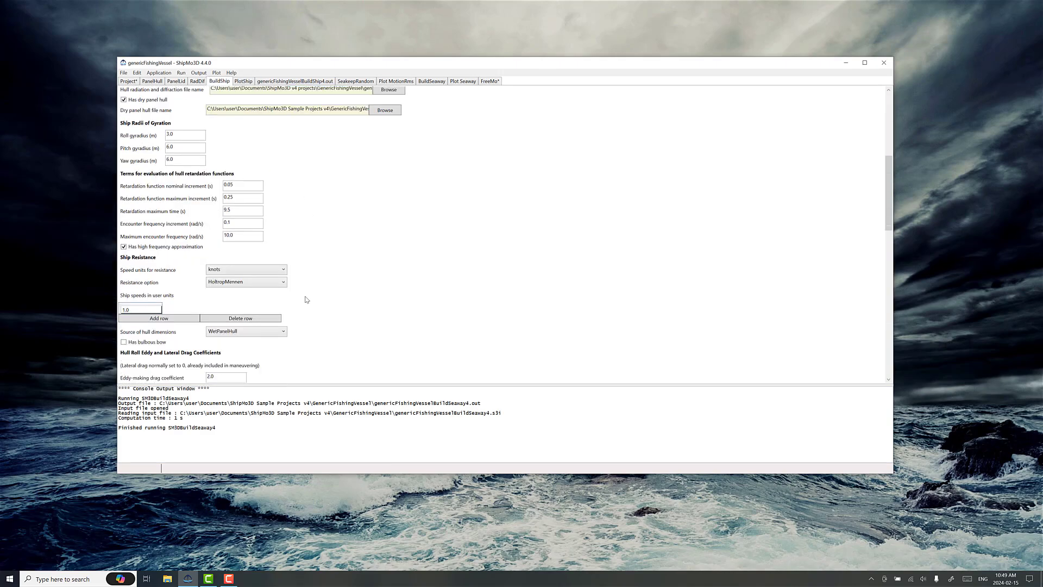
left_click(126, 346)
left_click(144, 354)
scroll(420, 308, "down", 1)
scroll(420, 308, "down", 10)
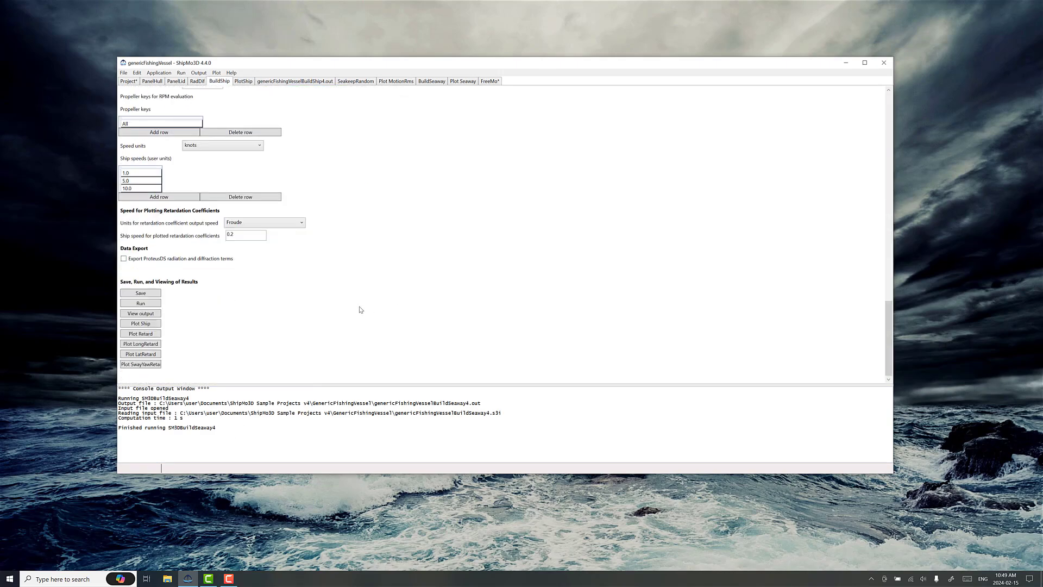
left_click(152, 304)
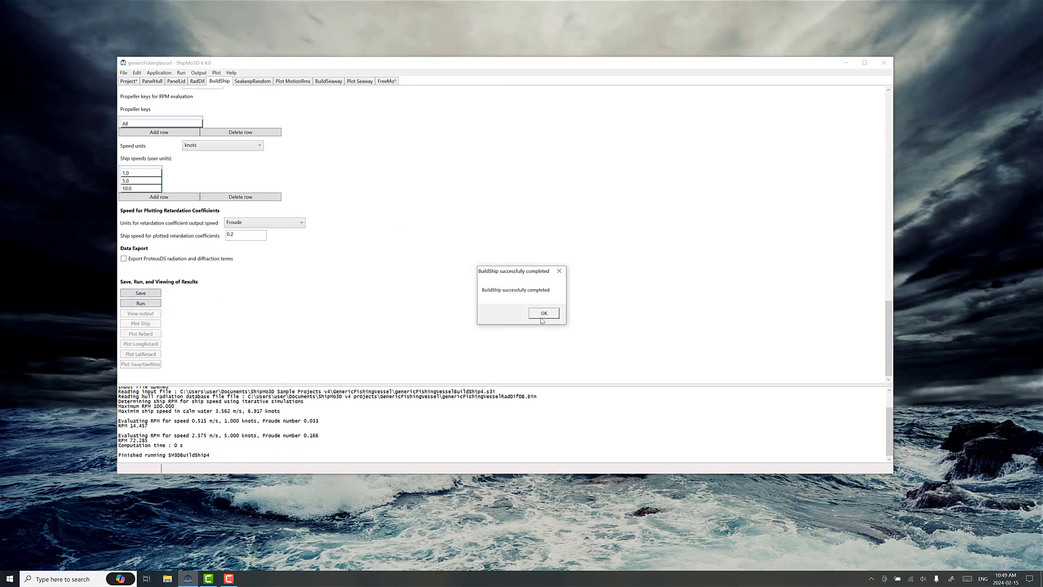
left_click(544, 313)
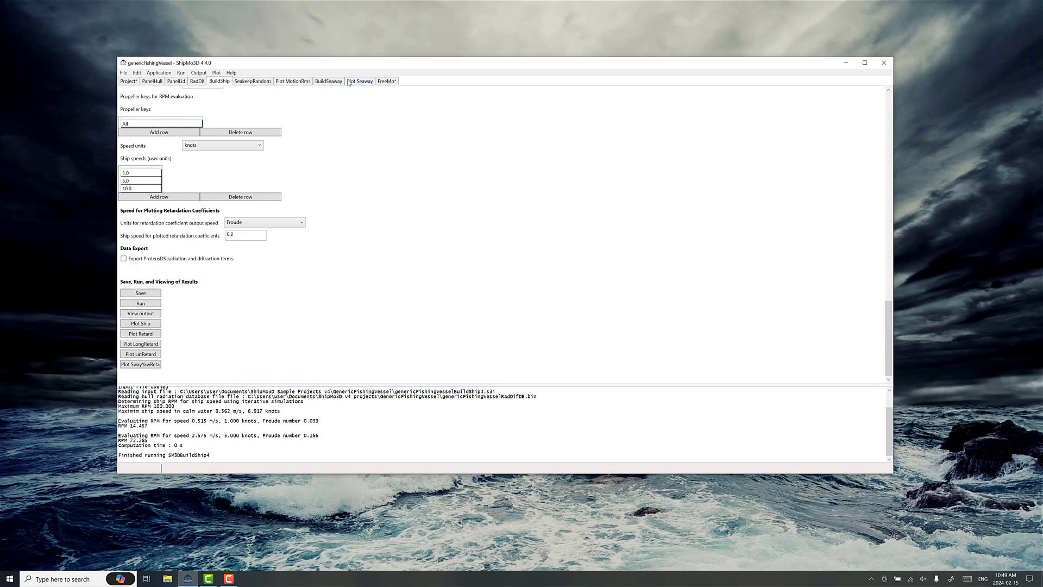
Enable initial input propeller RPMs in the FreeMo data and set the initial RPM to 125
left_click(386, 82)
scroll(320, 261, "down", 3)
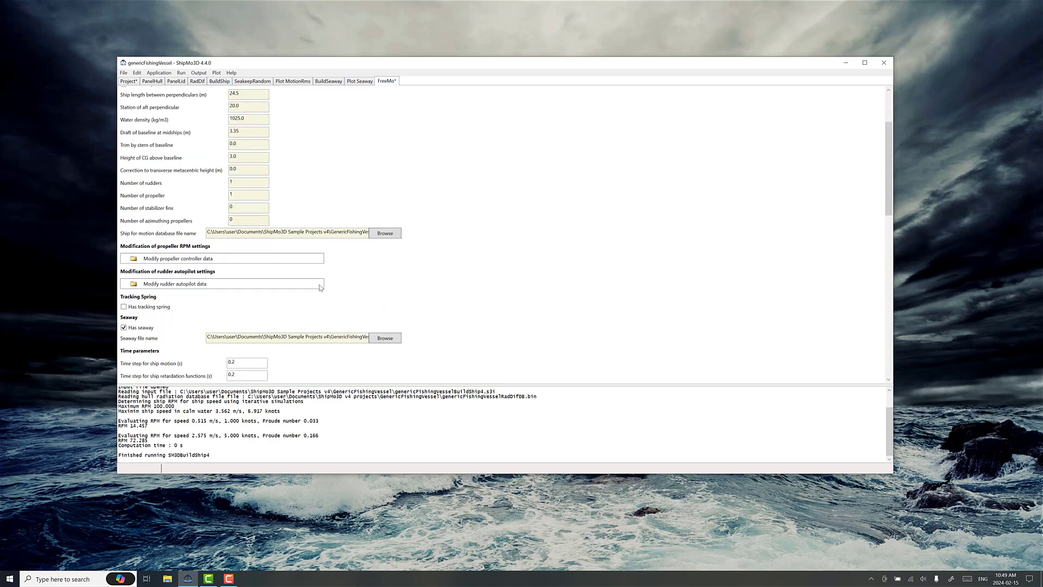
scroll(315, 301, "down", 10)
scroll(321, 306, "down", 3)
left_click(185, 301)
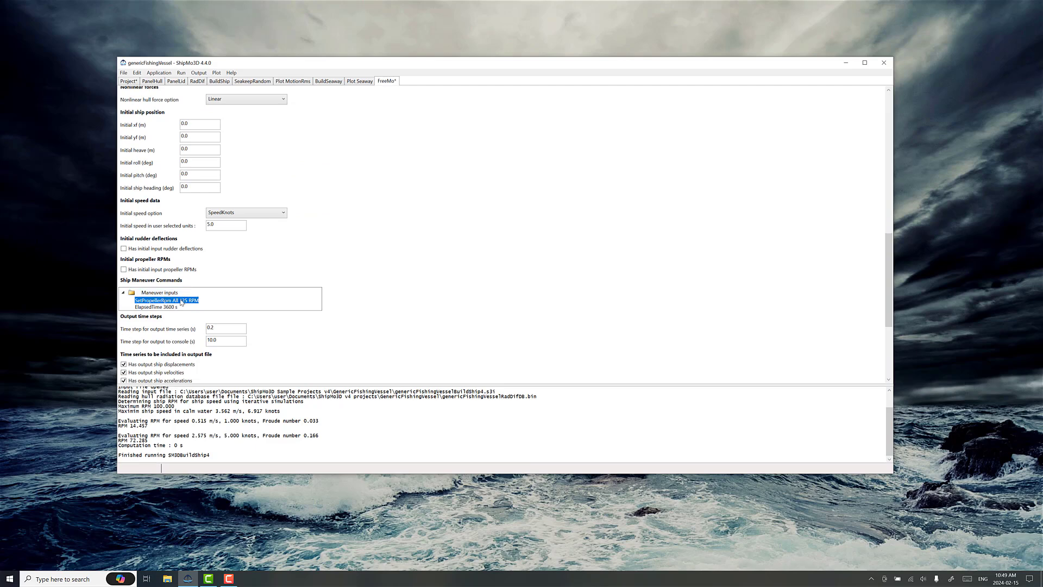
left_click(166, 270)
left_click(149, 283)
type("125")
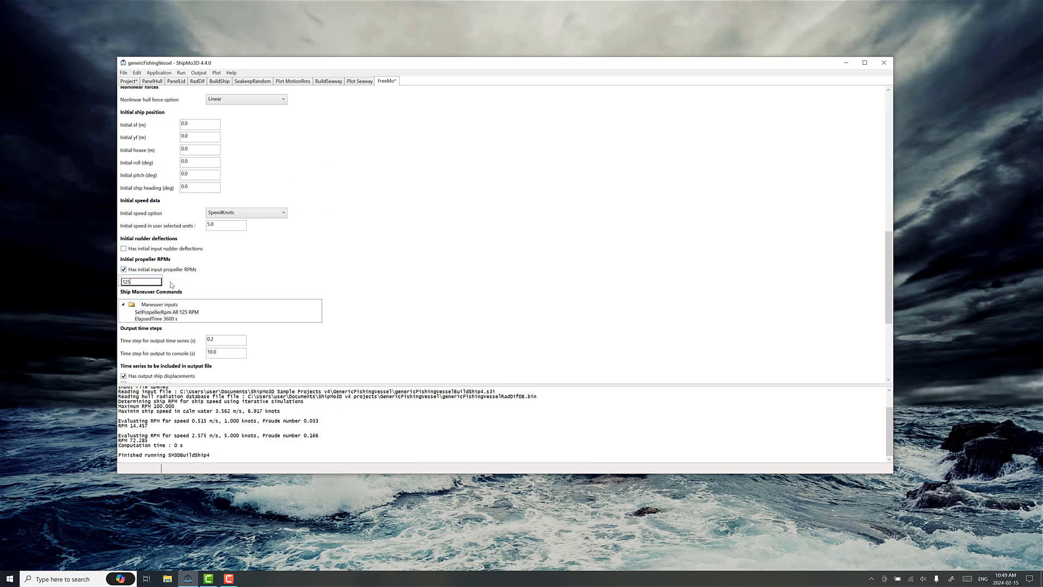
left_click(242, 277)
Add another maneuver and change the second one to SetRudderHeading for all rudders with a 0-degree command ship heading
scroll(244, 278, "down", 1)
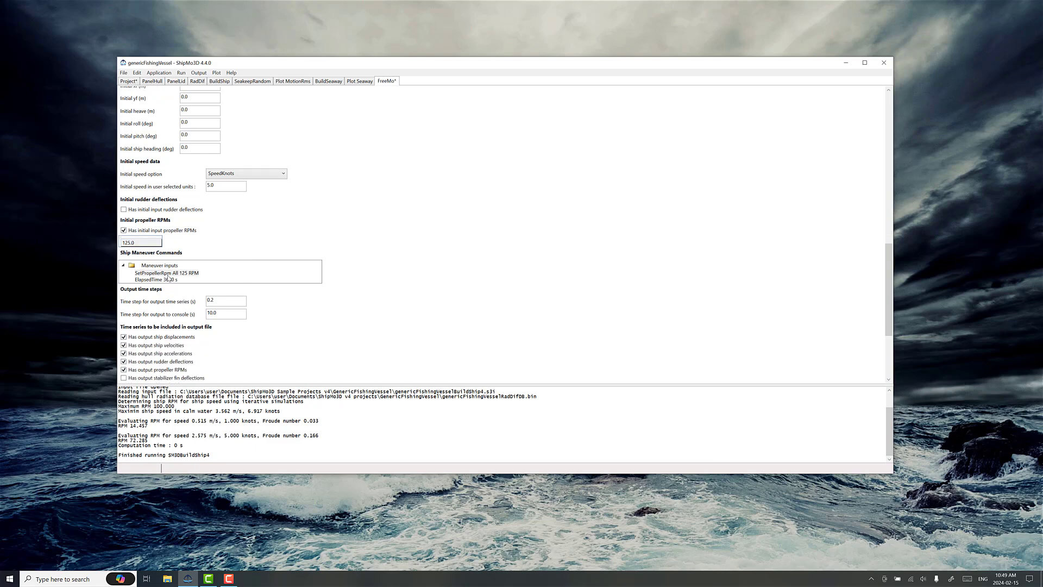
right_click(159, 266)
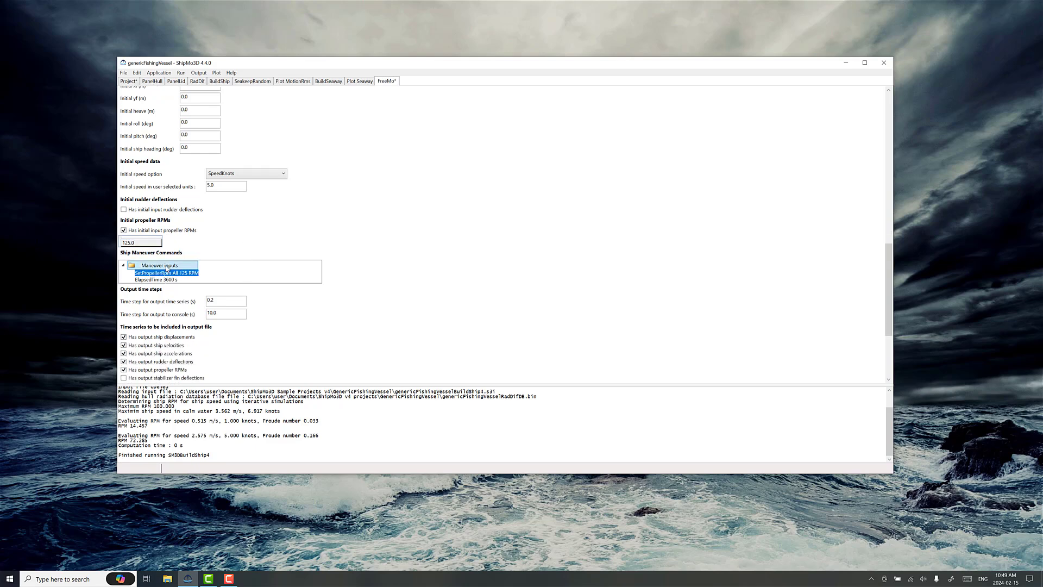
left_click(153, 273)
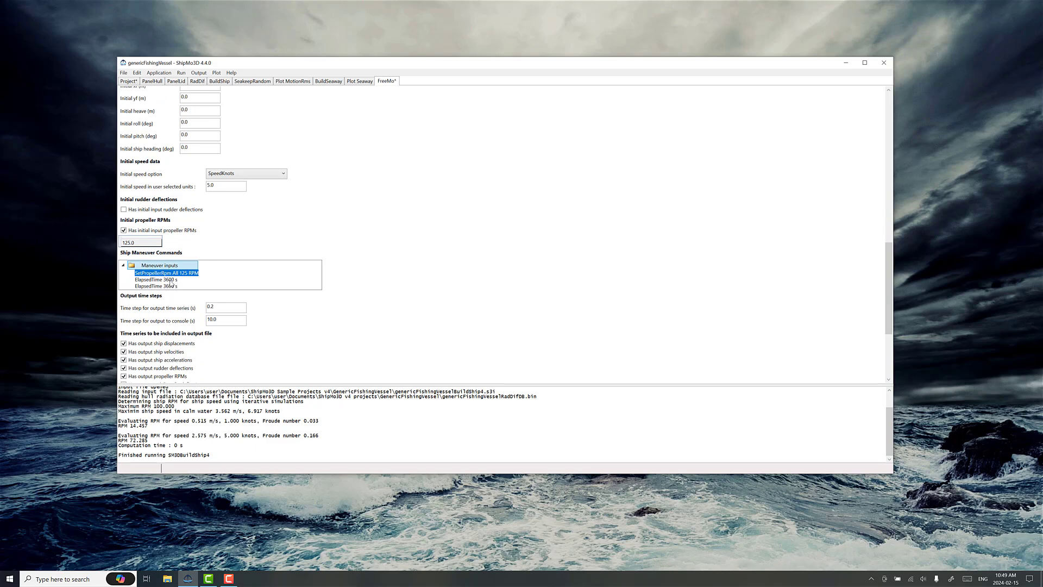
right_click(163, 280)
left_click(147, 286)
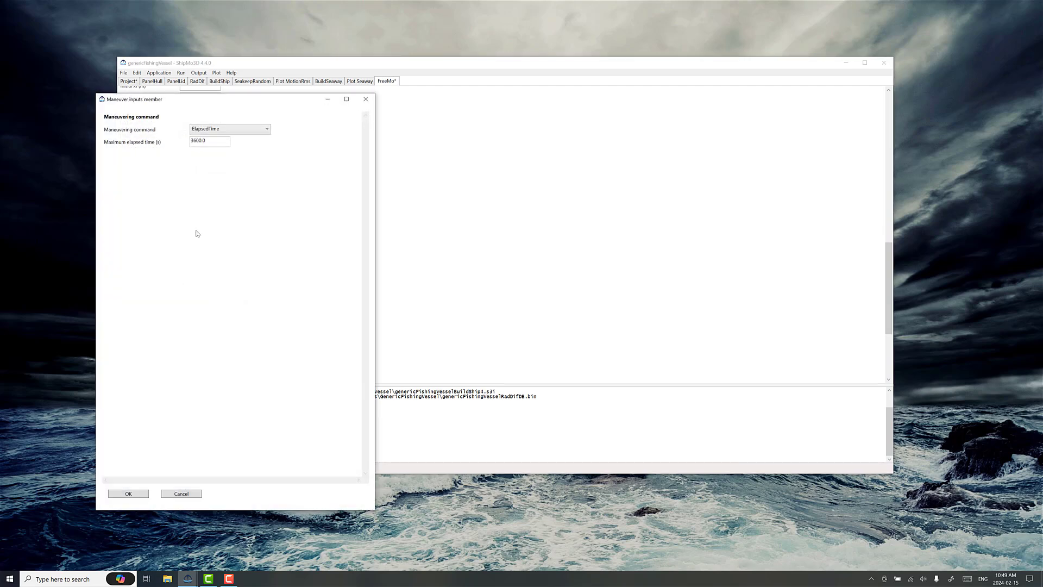
left_click(209, 130)
left_click(230, 164)
double_click(197, 155)
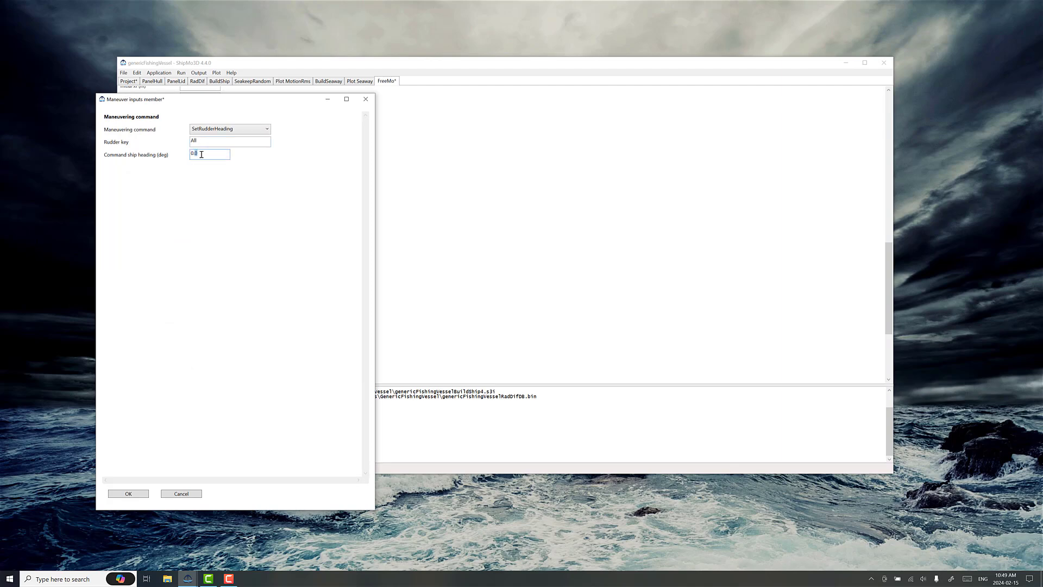
left_click(115, 492)
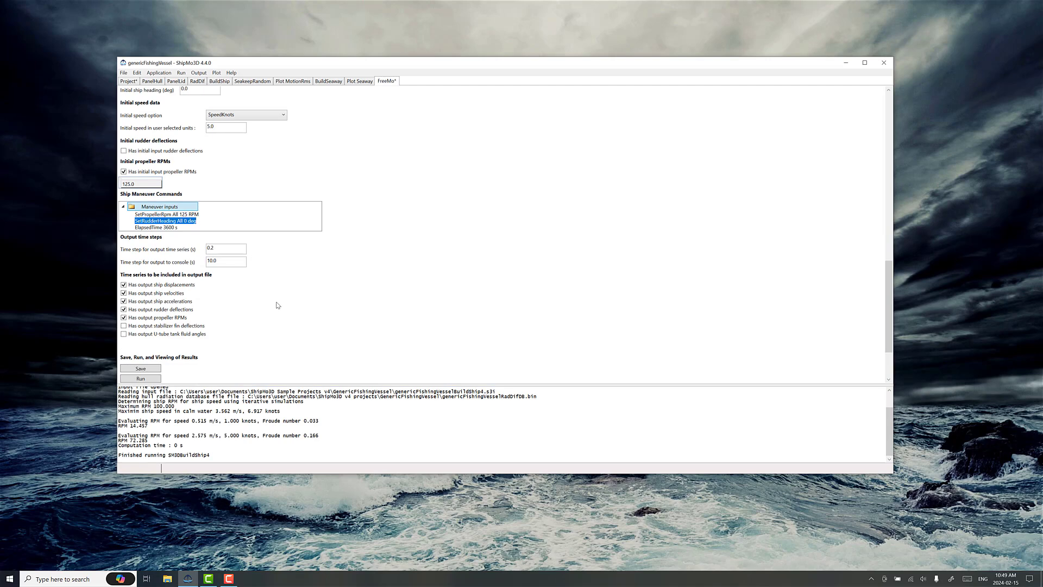
Save the FreeMo data and run the free-motion simulation to completion
scroll(282, 298, "up", 1)
scroll(288, 310, "down", 2)
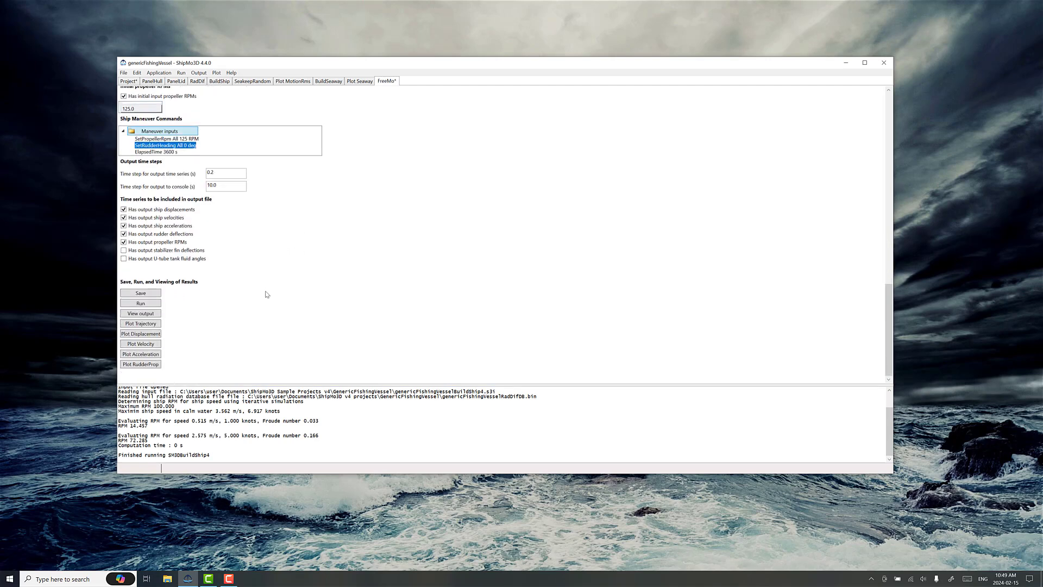
left_click(155, 294)
left_click(157, 305)
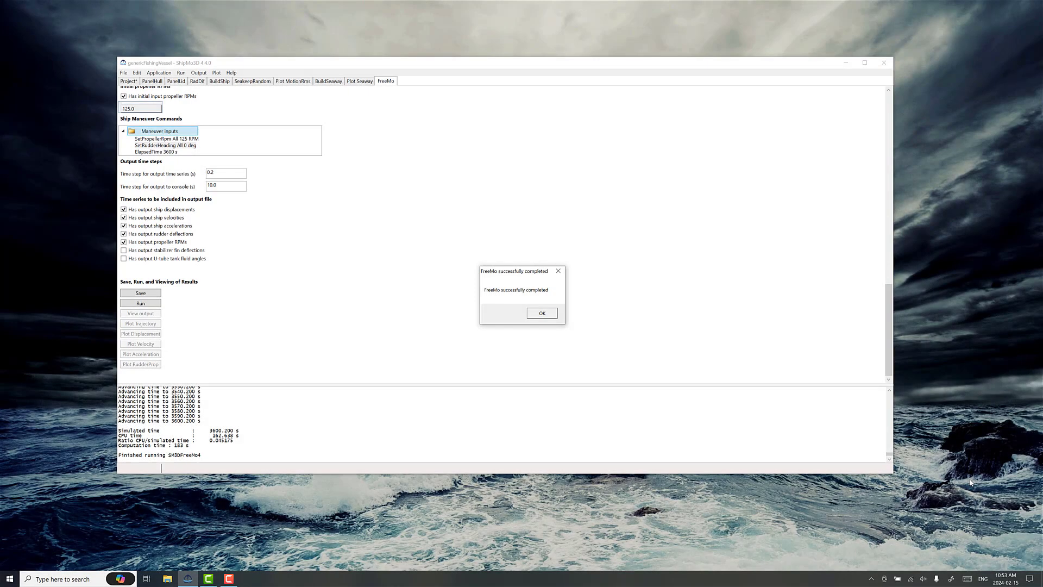
left_click(542, 314)
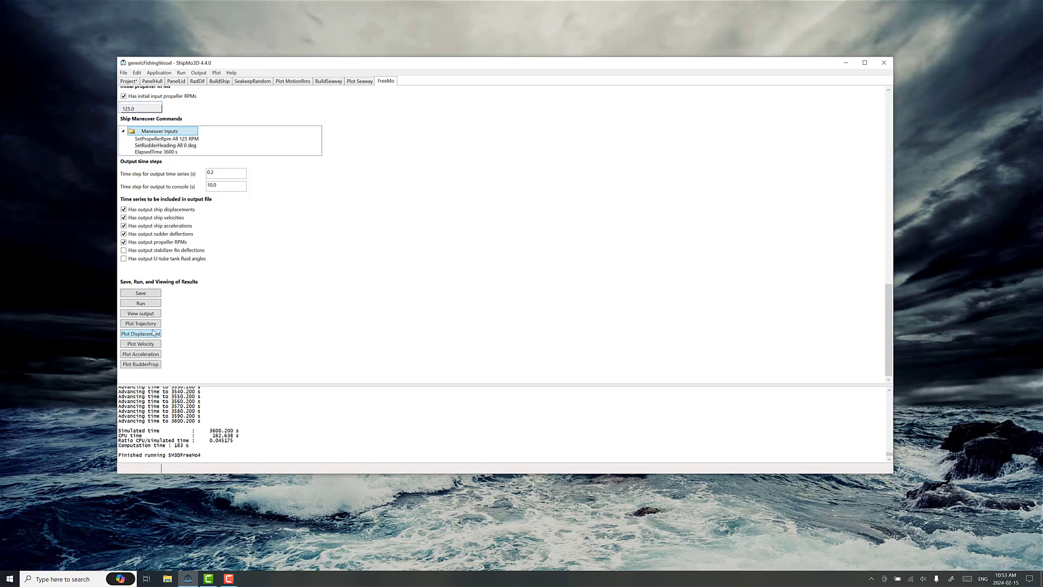
Plot the ship's trajectory and its displacement time series from the FreeMo results
left_click(151, 325)
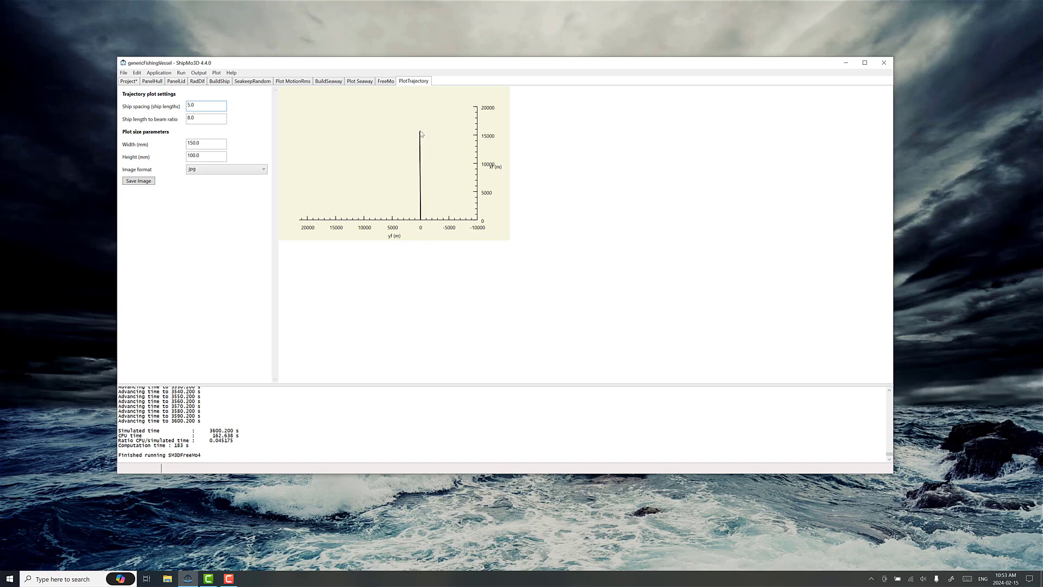
left_click(386, 81)
scroll(349, 261, "down", 5)
scroll(349, 266, "down", 5)
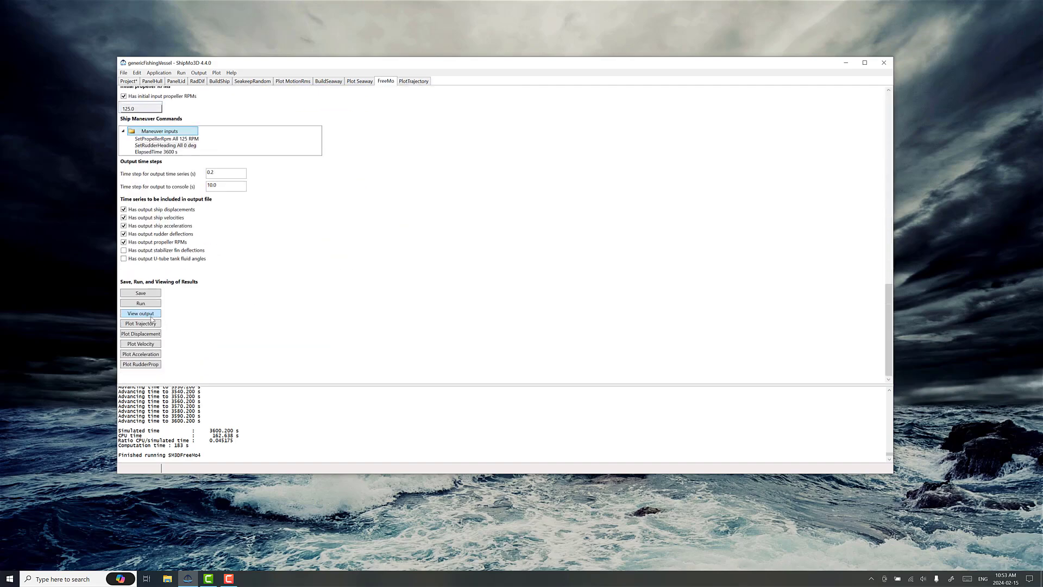
left_click(146, 334)
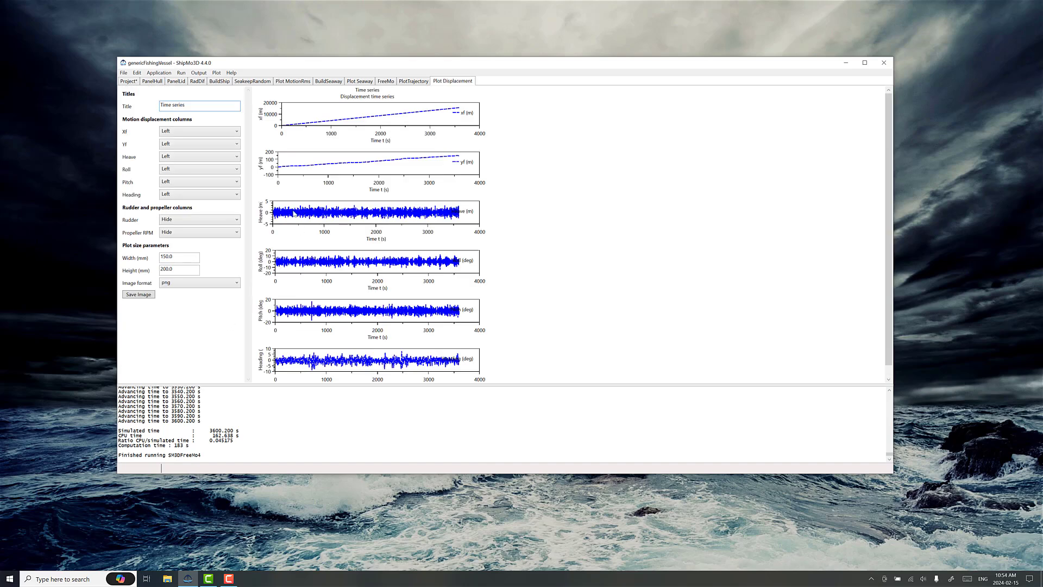
left_click_drag(309, 210, 385, 219)
left_click_drag(326, 258, 356, 269)
scroll(368, 312, "down", 1)
Plot the rudder and propeller time series from the FreeMo results
left_click(386, 82)
scroll(356, 236, "down", 15)
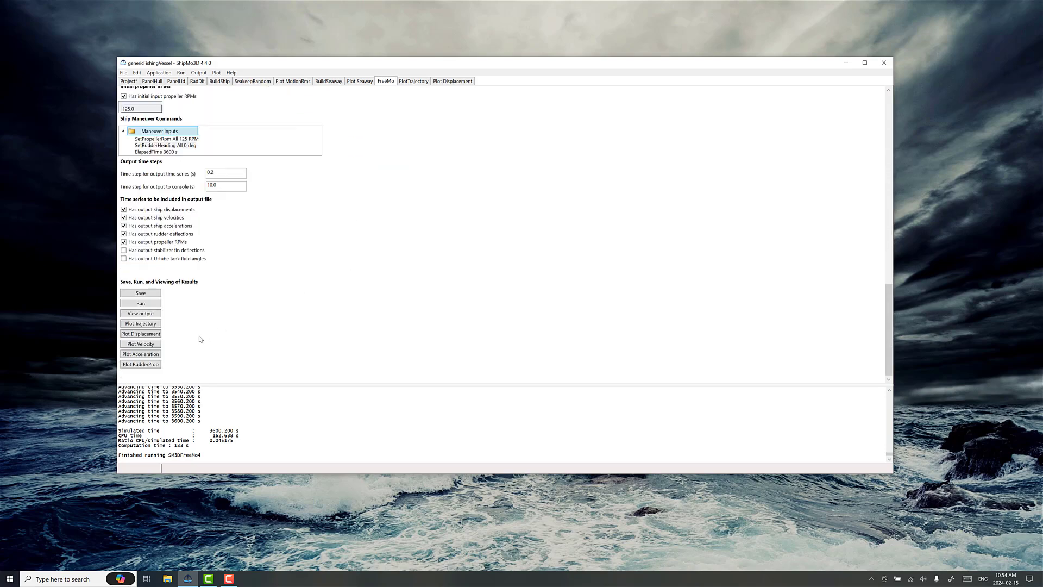
left_click(140, 364)
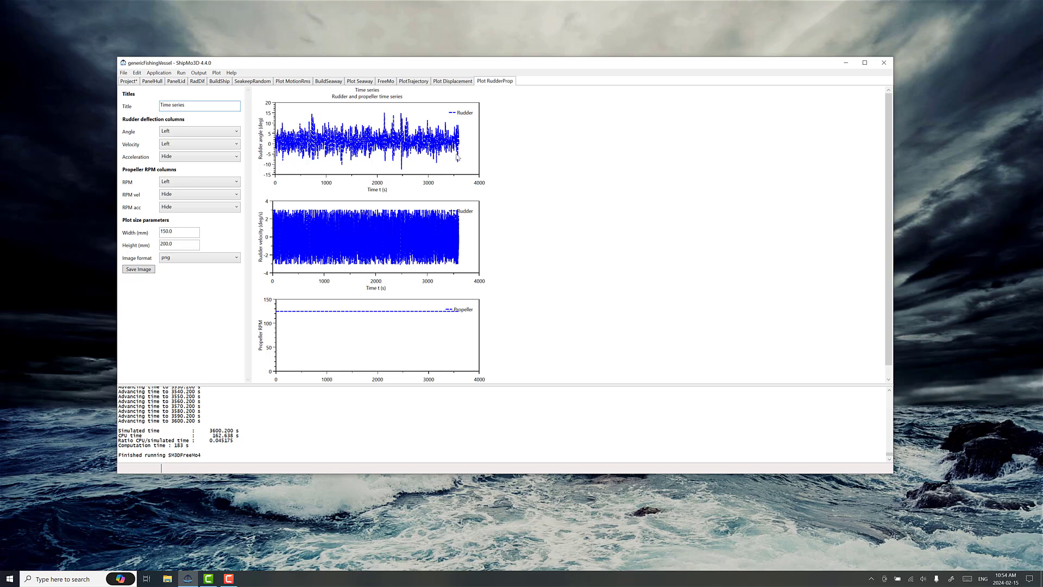
scroll(340, 316, "down", 1)
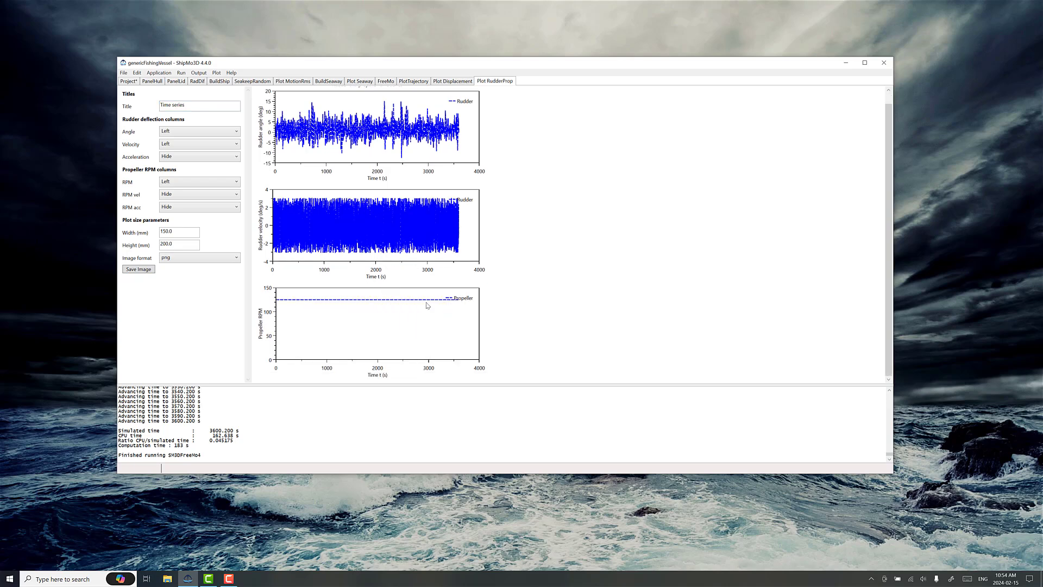
scroll(432, 292, "up", 1)
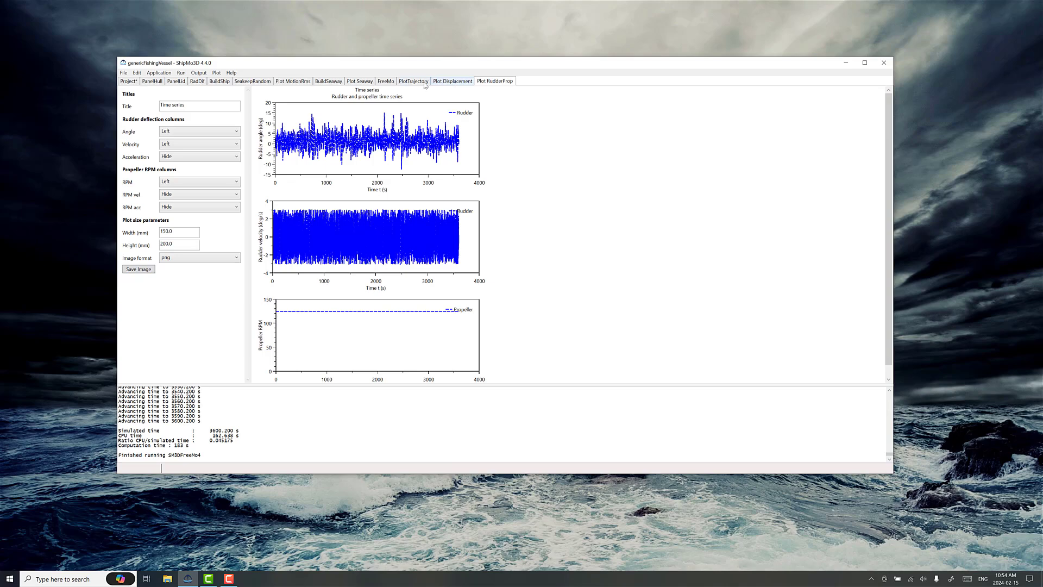
Open the FreeMo output file and review its rudder autopilot data, executed maneuver commands and computed ship motion statistics
left_click(385, 82)
scroll(330, 267, "down", 10)
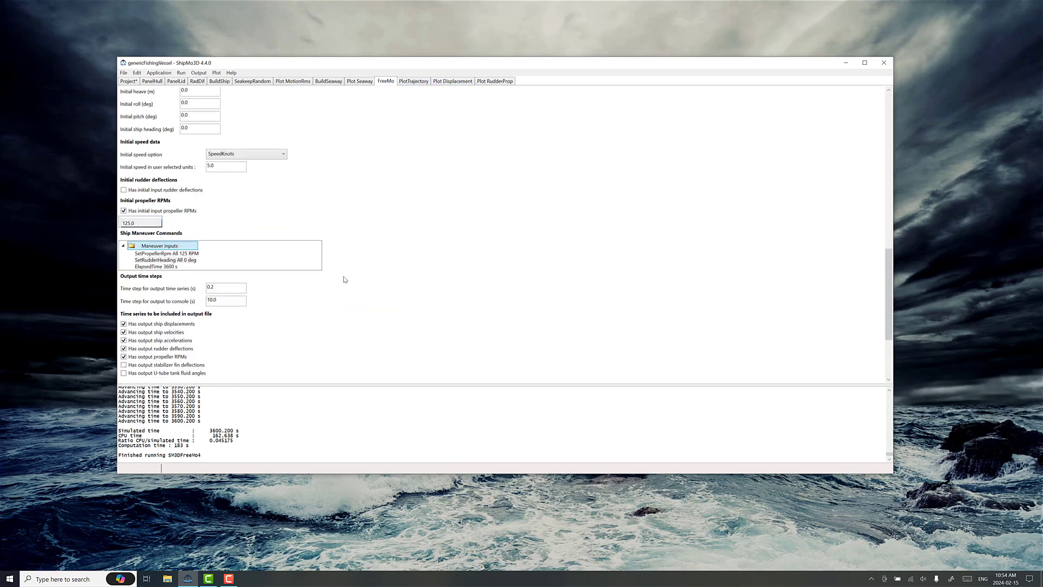
left_click(150, 314)
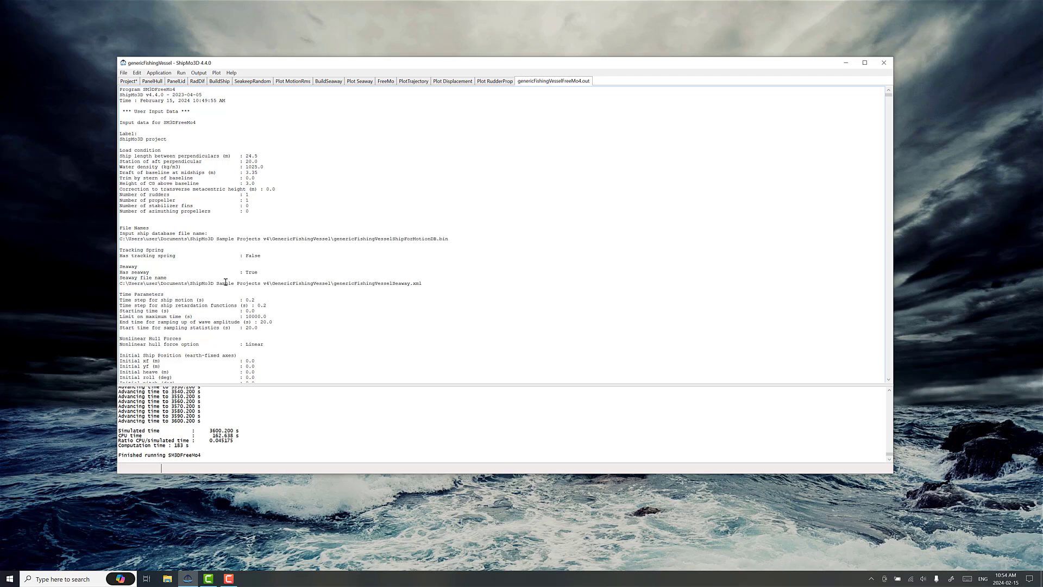
scroll(225, 282, "down", 20)
scroll(231, 302, "down", 20)
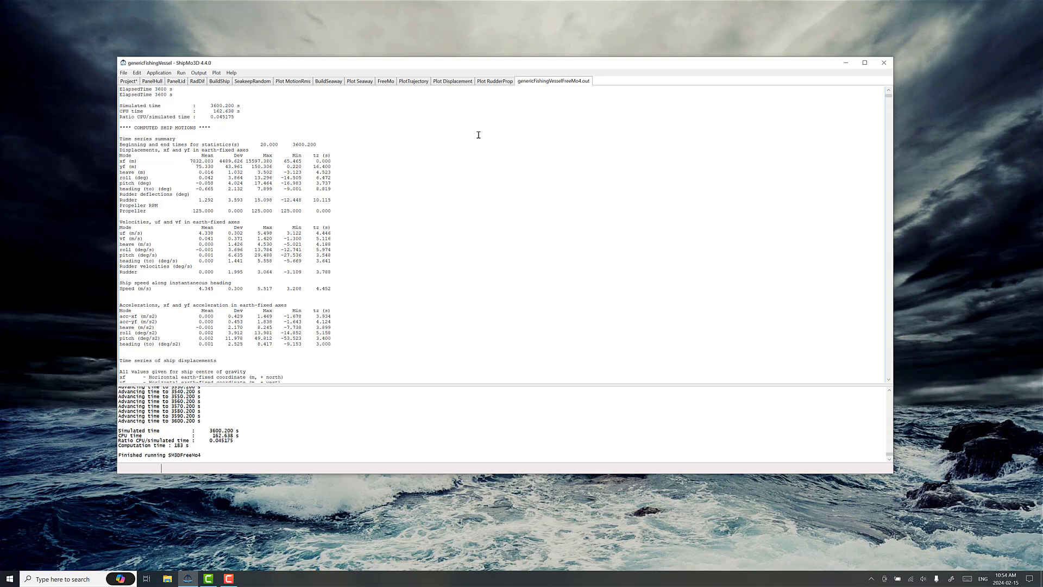
scroll(478, 135, "up", 17)
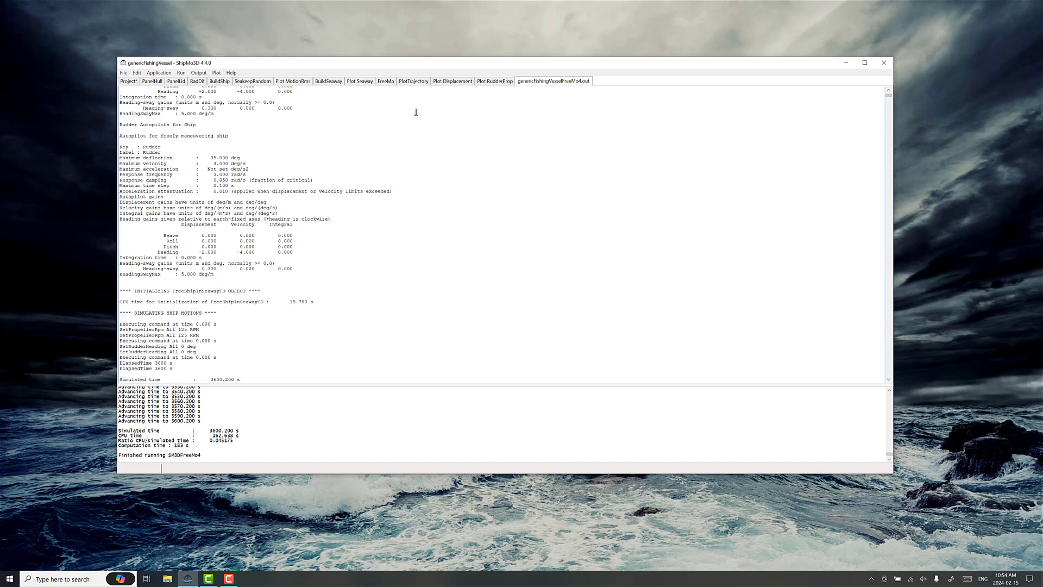